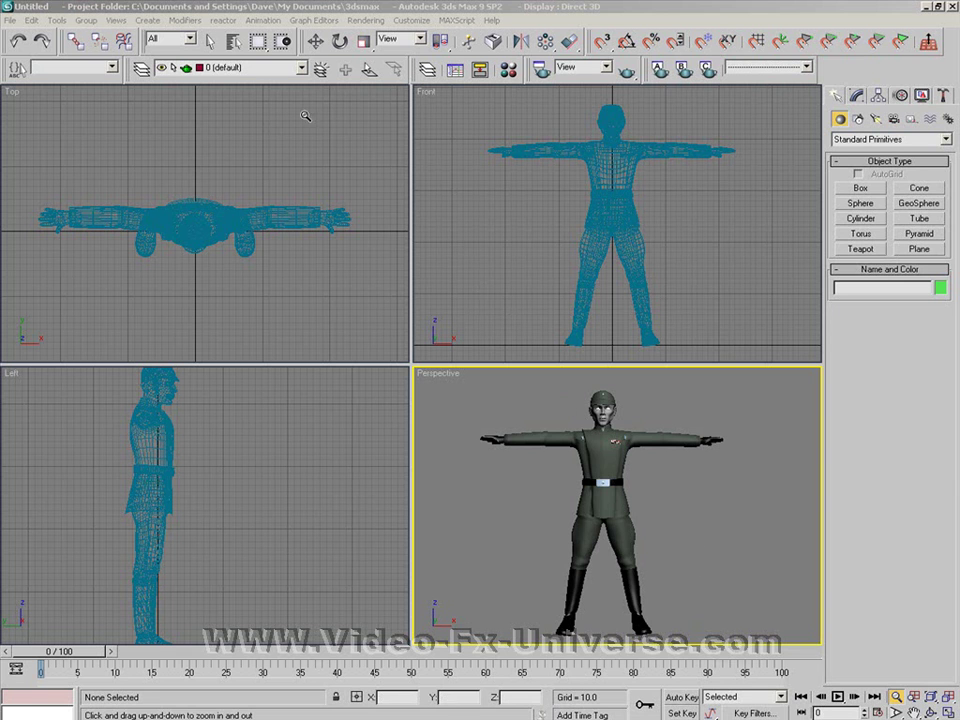
# - Select the jacket halves, trouser legs and boots one after another to examine the separate meshes making up the character
pyautogui.click(210, 40)
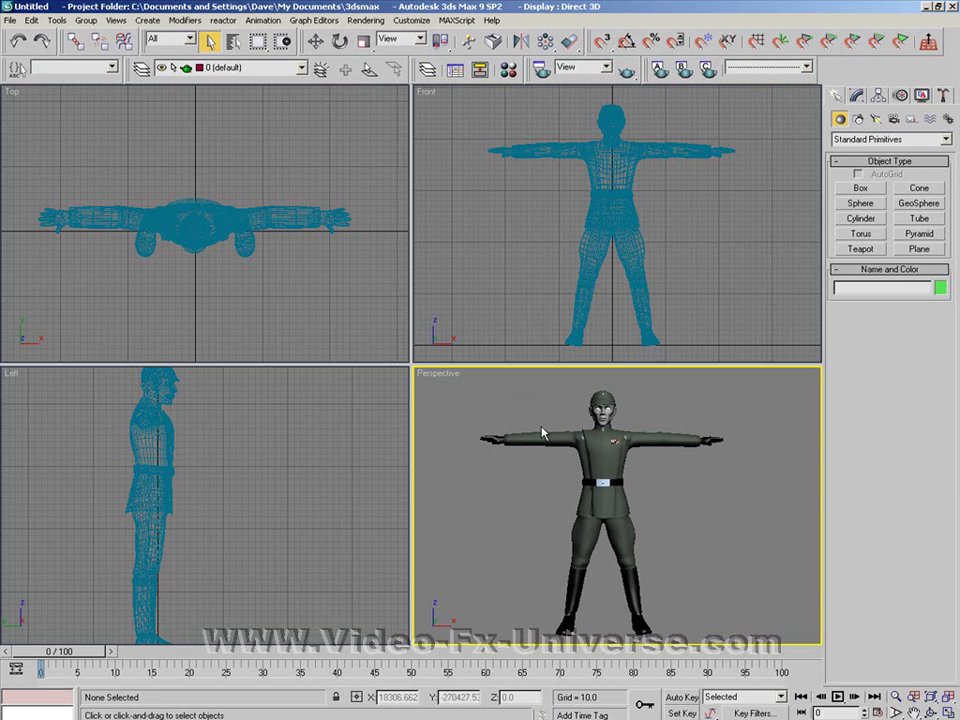
pyautogui.click(662, 440)
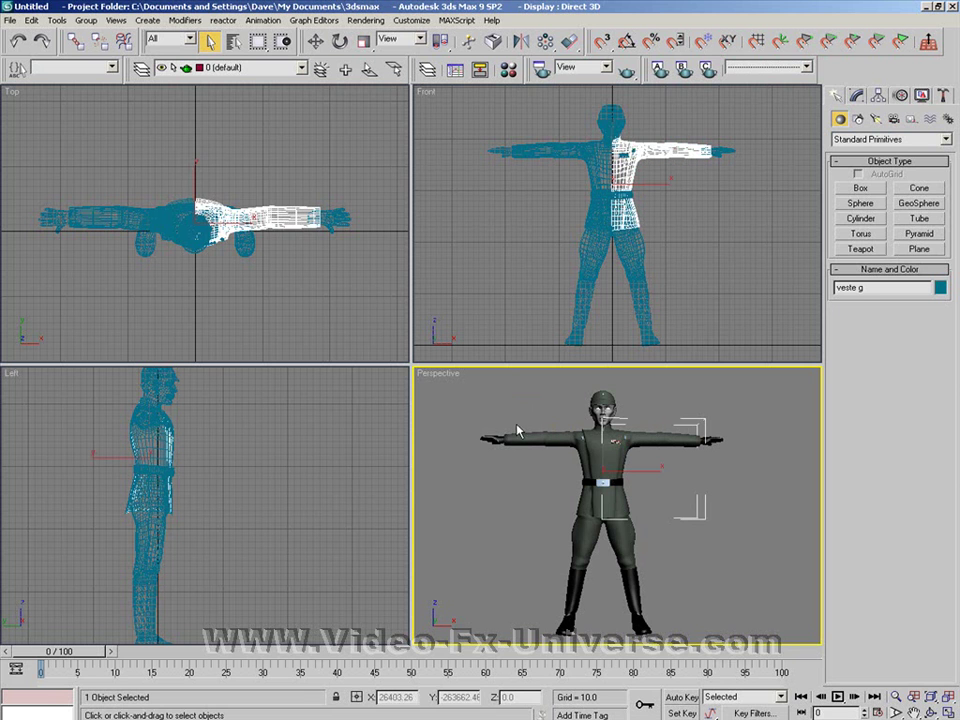
pyautogui.click(588, 503)
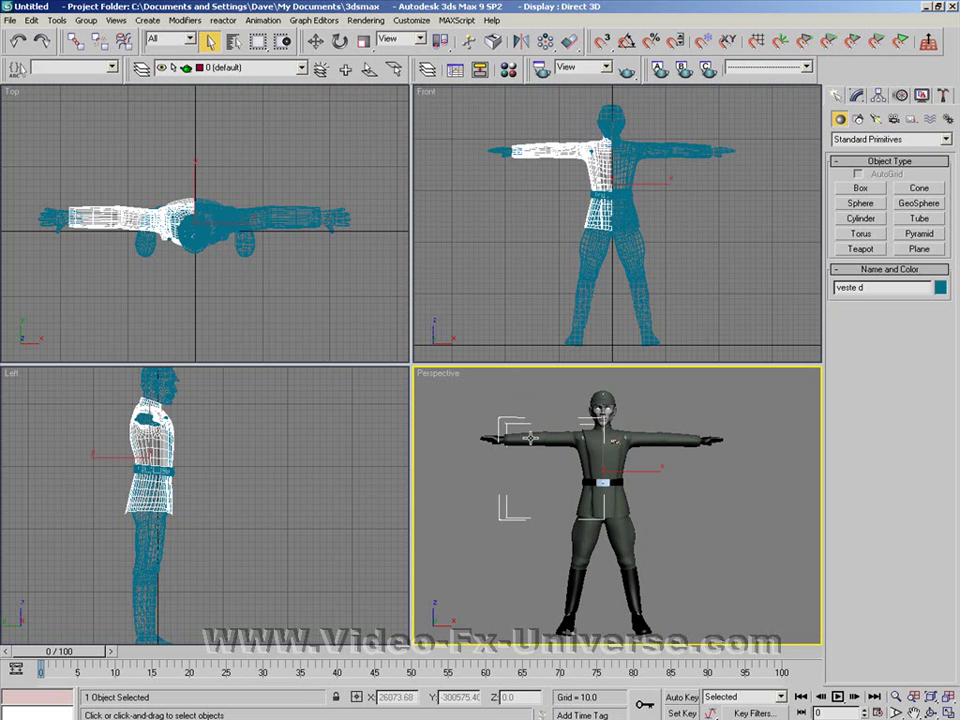
pyautogui.click(578, 540)
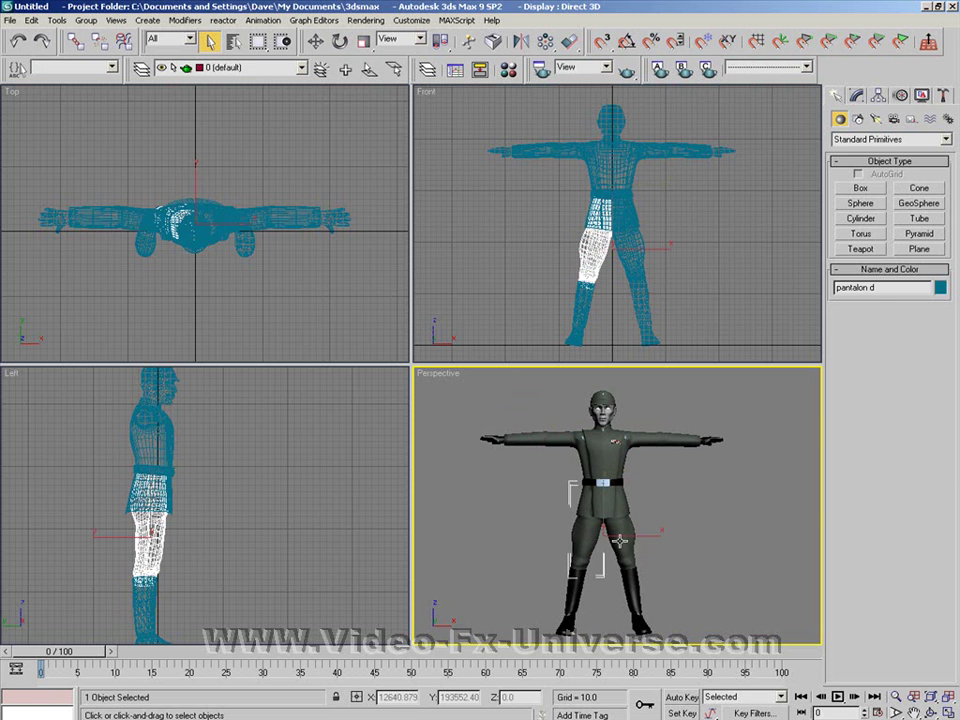
pyautogui.click(621, 542)
pyautogui.click(607, 460)
pyautogui.click(588, 450)
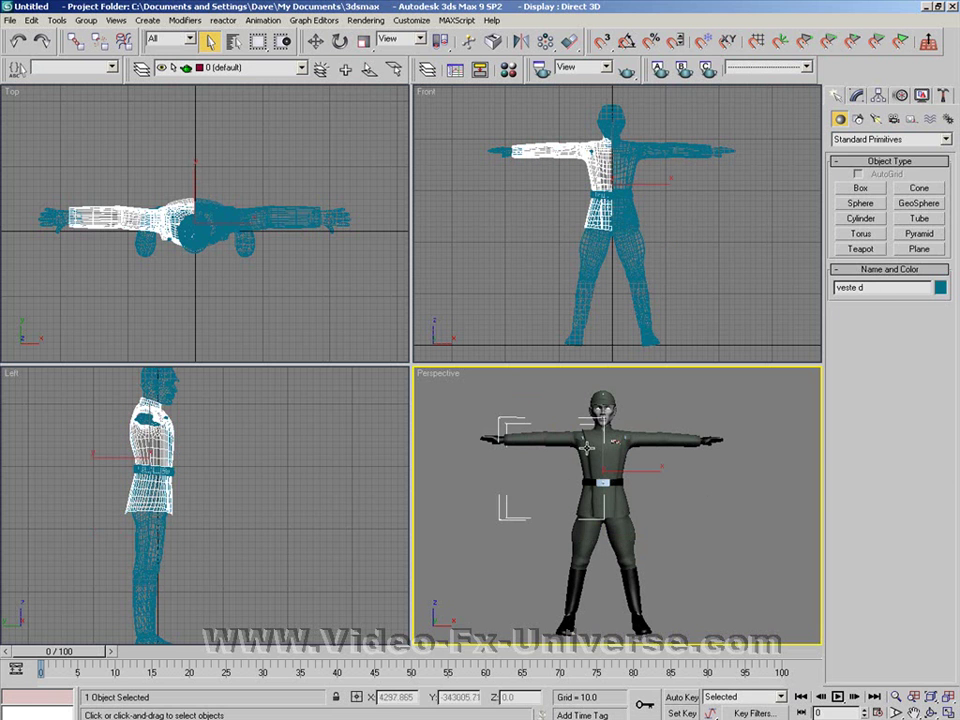
pyautogui.click(612, 465)
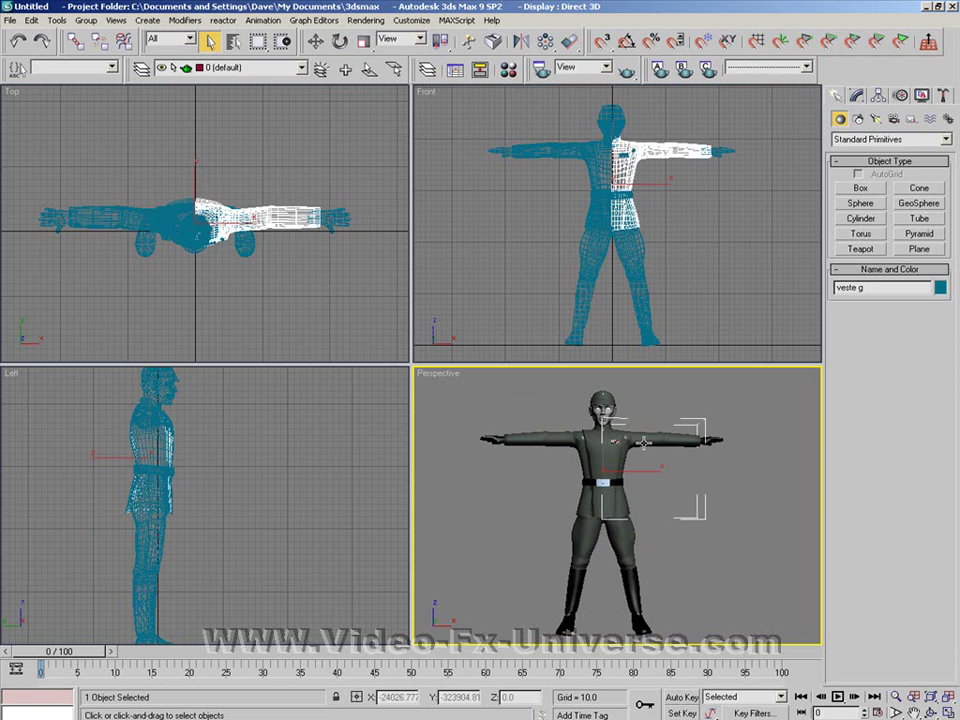
pyautogui.click(575, 598)
pyautogui.click(635, 590)
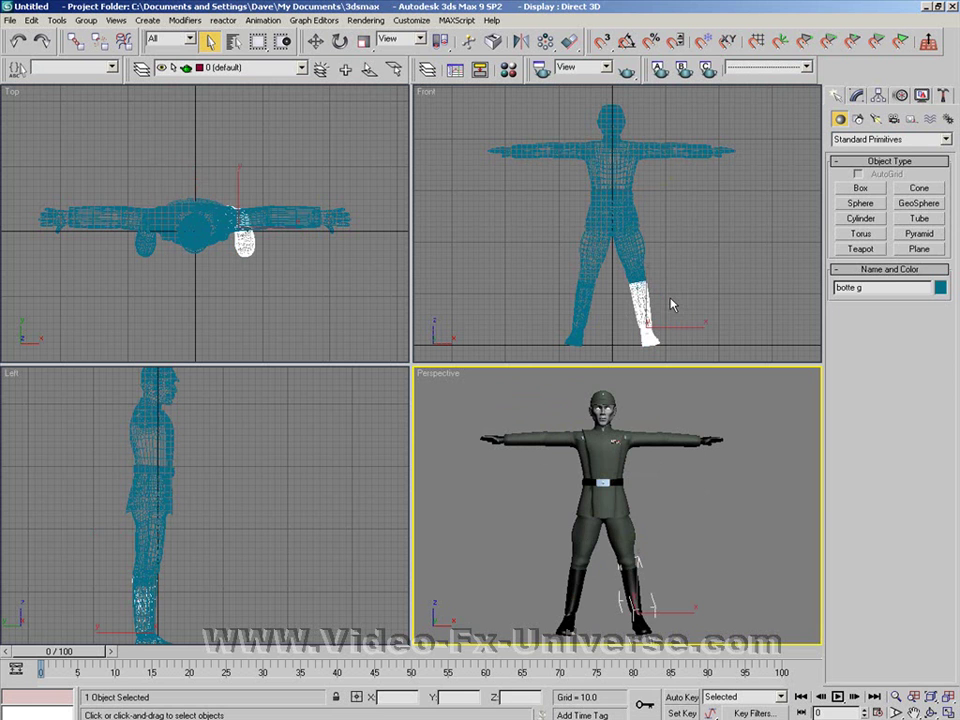
# - Select all of the character's meshes in the Front view and freeze them
pyautogui.moveTo(707, 349); pyautogui.dragTo(462, 100)
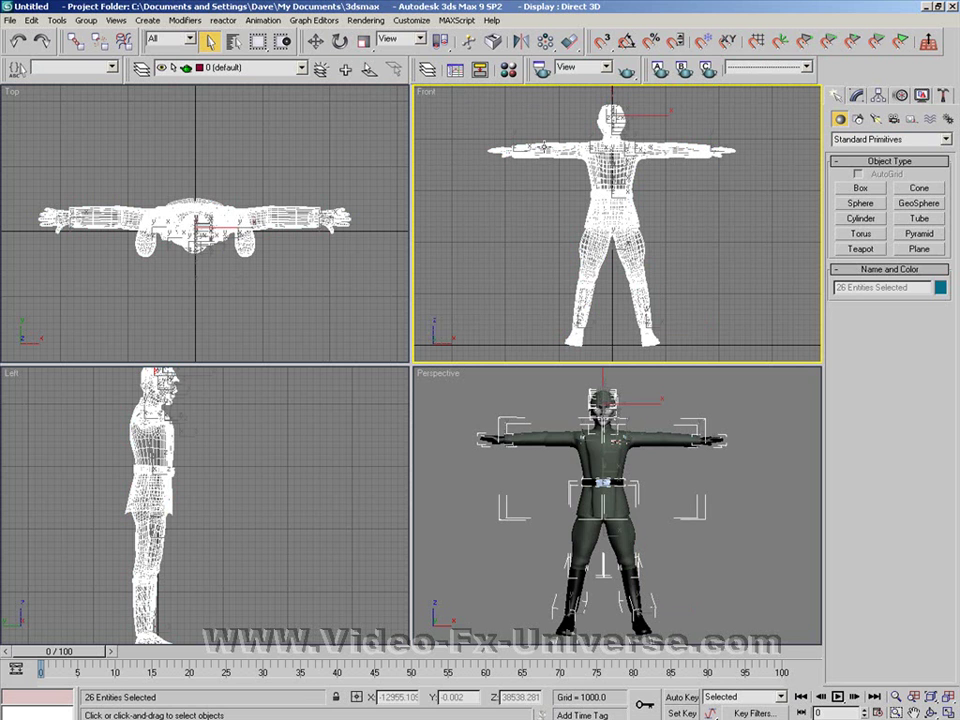
pyautogui.rightClick(604, 228)
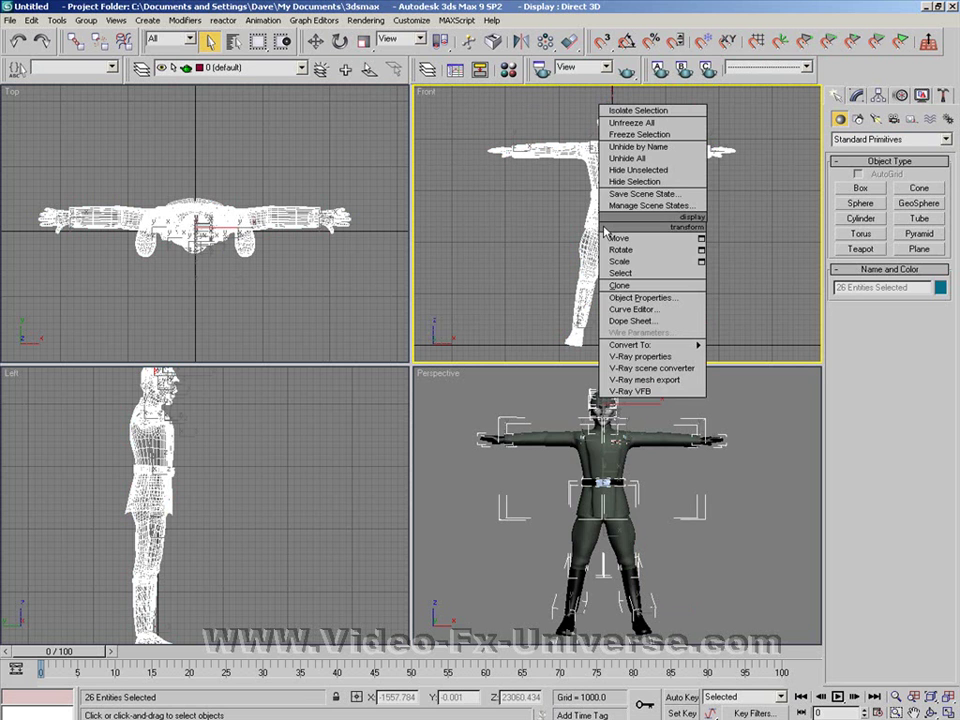
pyautogui.click(641, 134)
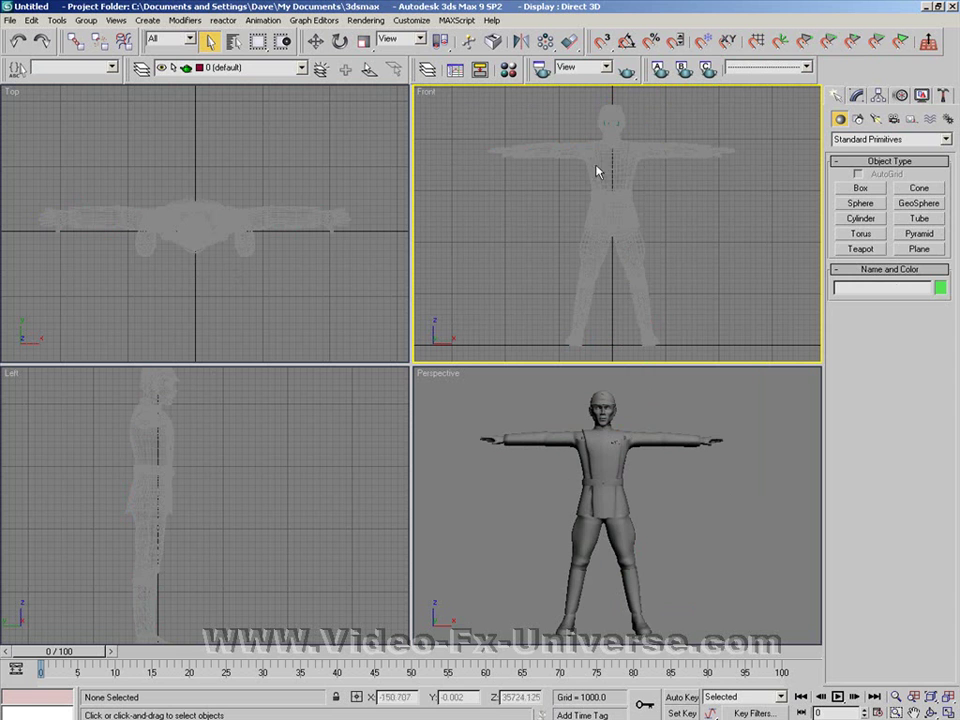
# - Create a Skeleton-type Biped in the Front view, from the ground between the feet up to the head, about 46,303 units tall
pyautogui.click(946, 119)
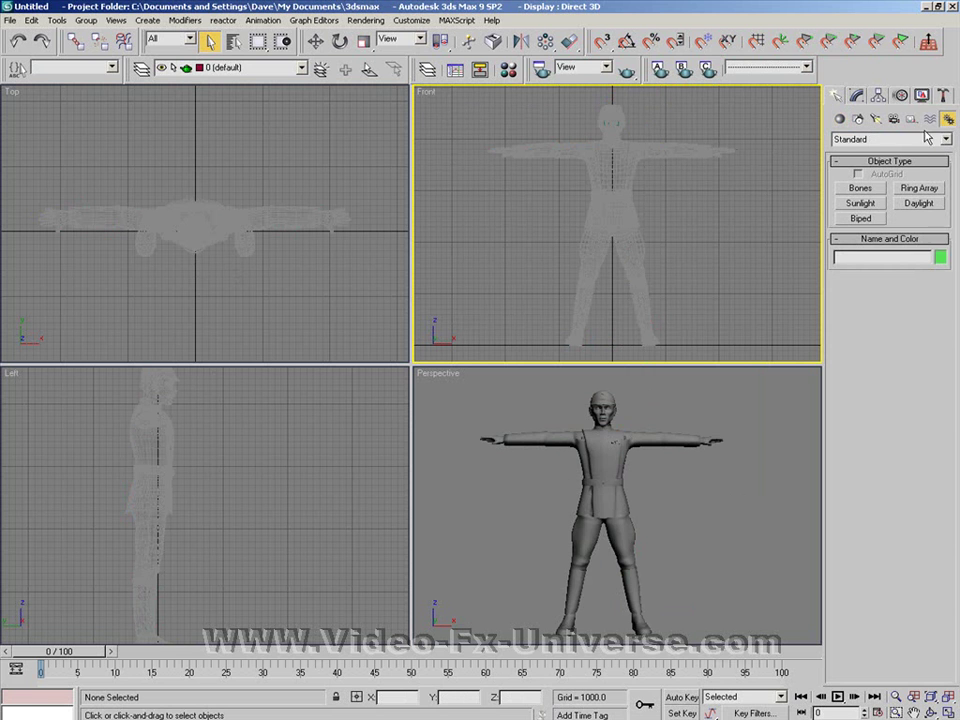
pyautogui.click(858, 219)
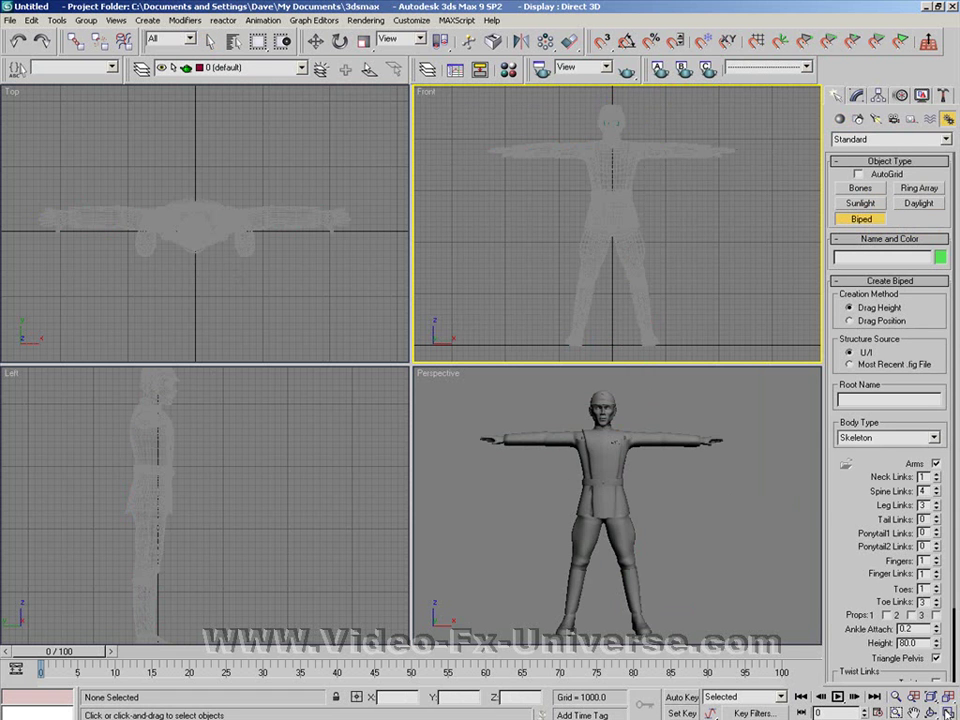
pyautogui.hotkey('alt', 'w')
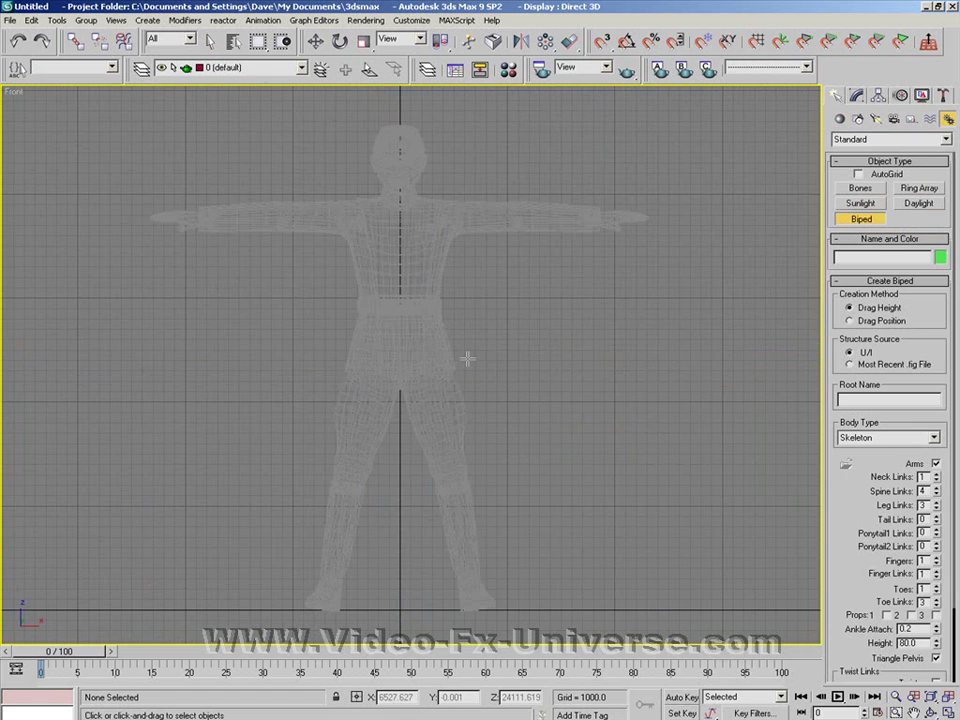
pyautogui.click(399, 610)
pyautogui.moveTo(399, 610); pyautogui.dragTo(380, 128)
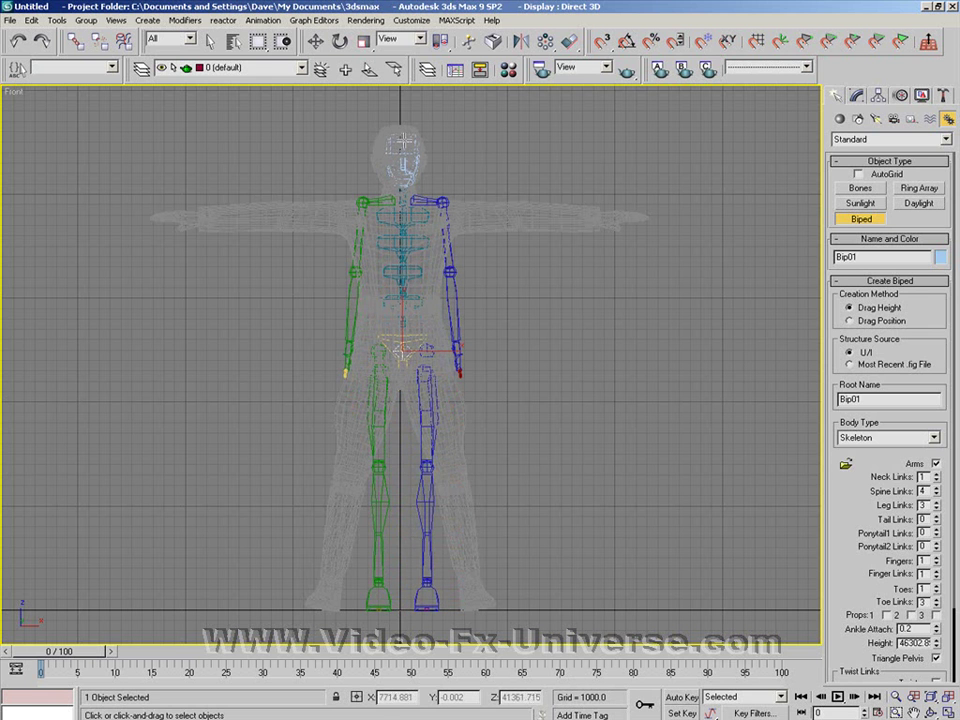
# - Move the biped root backward in the Left view to Y about 935, inside the character's body
pyautogui.press('w')
pyautogui.hotkey('alt', 'w')
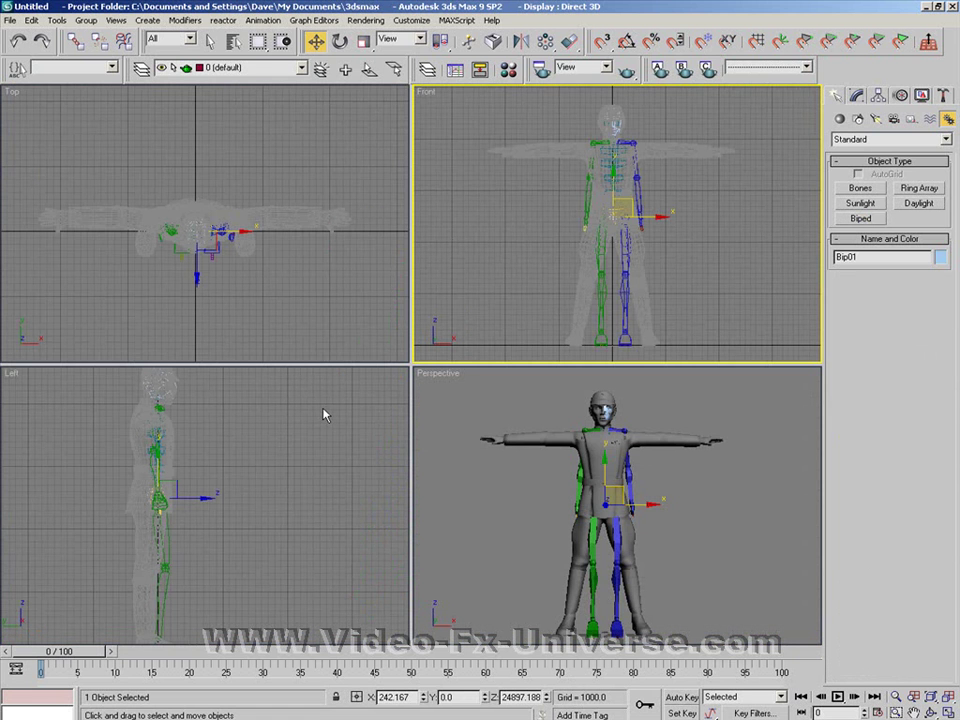
pyautogui.moveTo(215, 480); pyautogui.dragTo(281, 499)
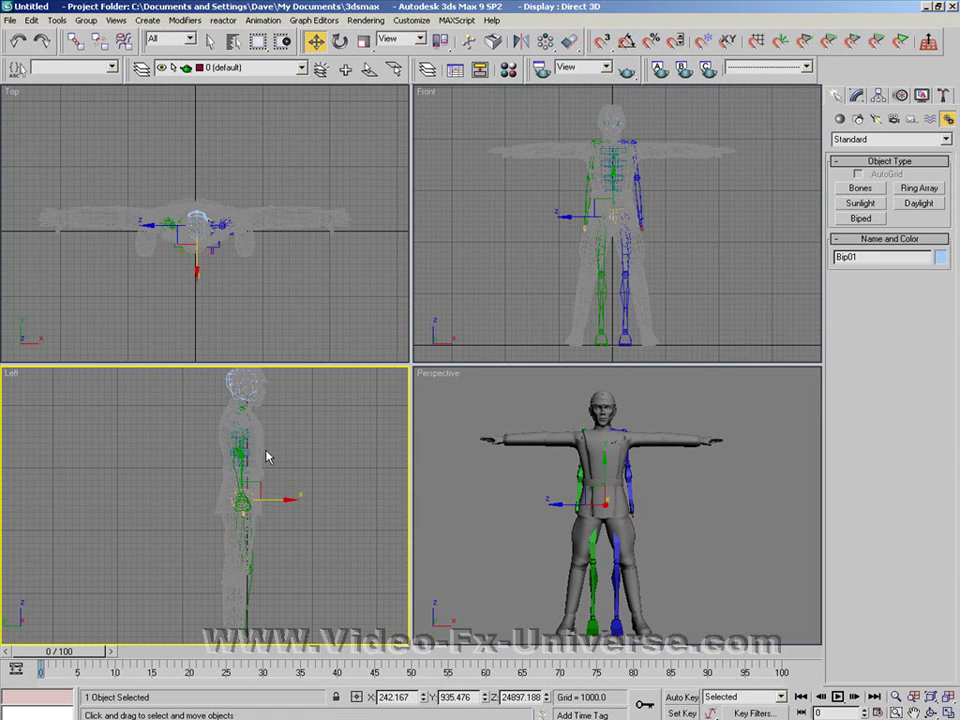
# - Select the biped's right foot and turn on Figure mode
pyautogui.moveTo(593, 194); pyautogui.dragTo(572, 221, button='middle')
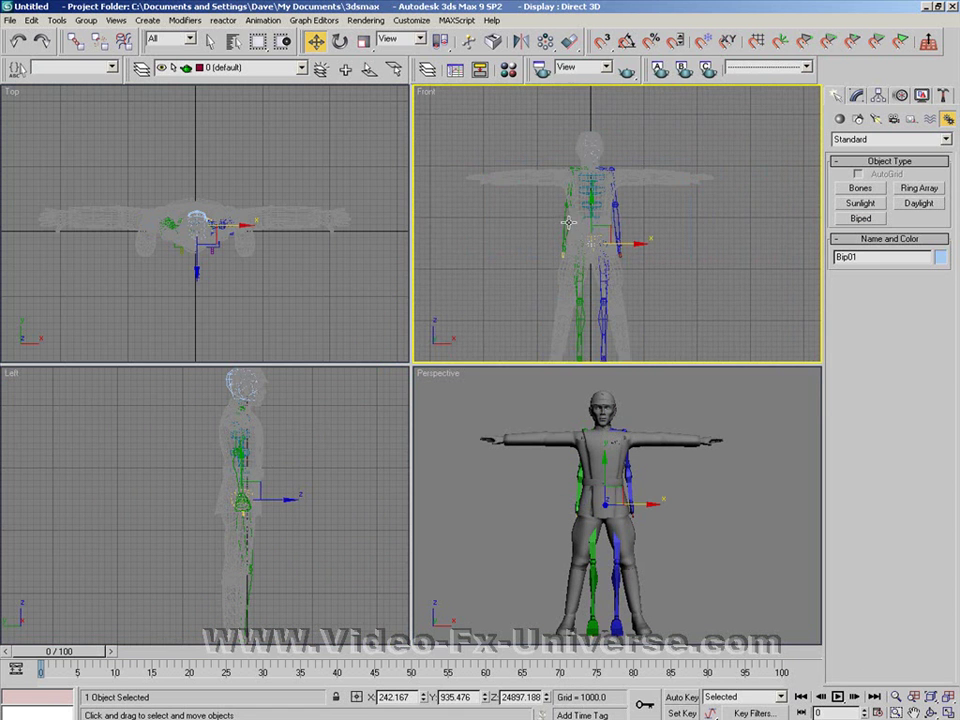
pyautogui.keyDown('alt'); pyautogui.moveTo(457, 450); pyautogui.dragTo(456, 390, button='middle'); pyautogui.keyUp('alt')
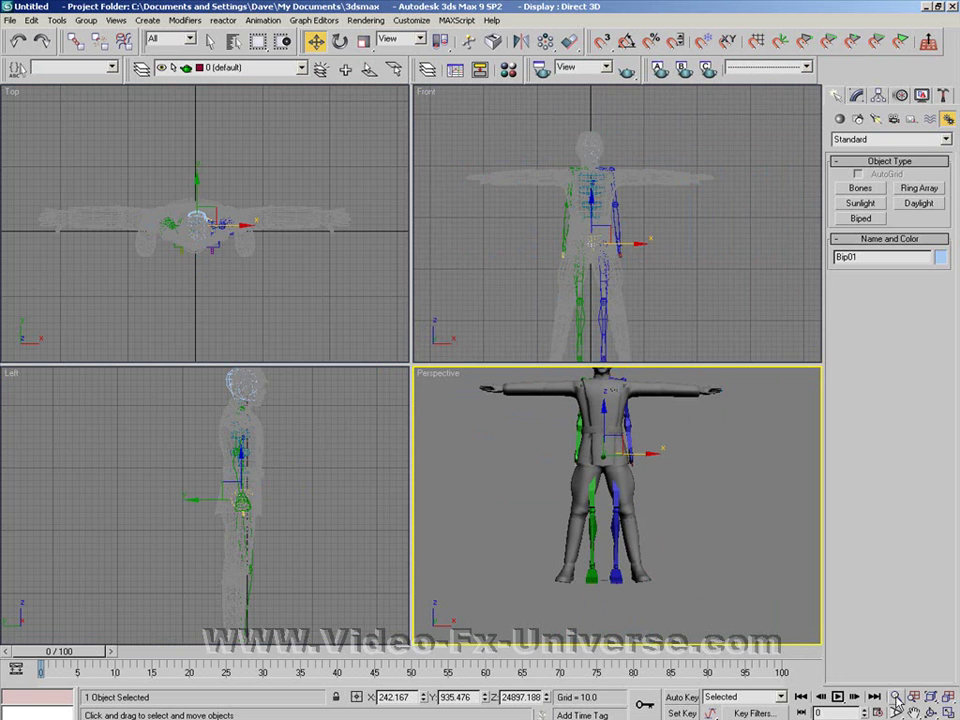
pyautogui.hotkey('alt', 'z')
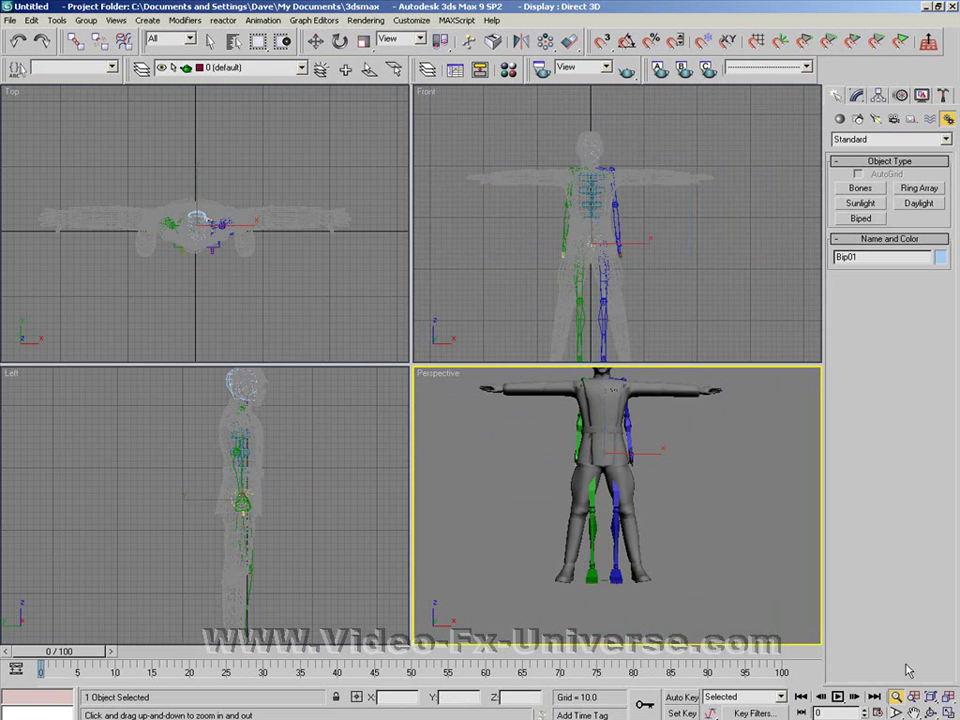
pyautogui.hotkey('alt', 'w')
pyautogui.moveTo(531, 443); pyautogui.dragTo(598, 511)
pyautogui.click(316, 42)
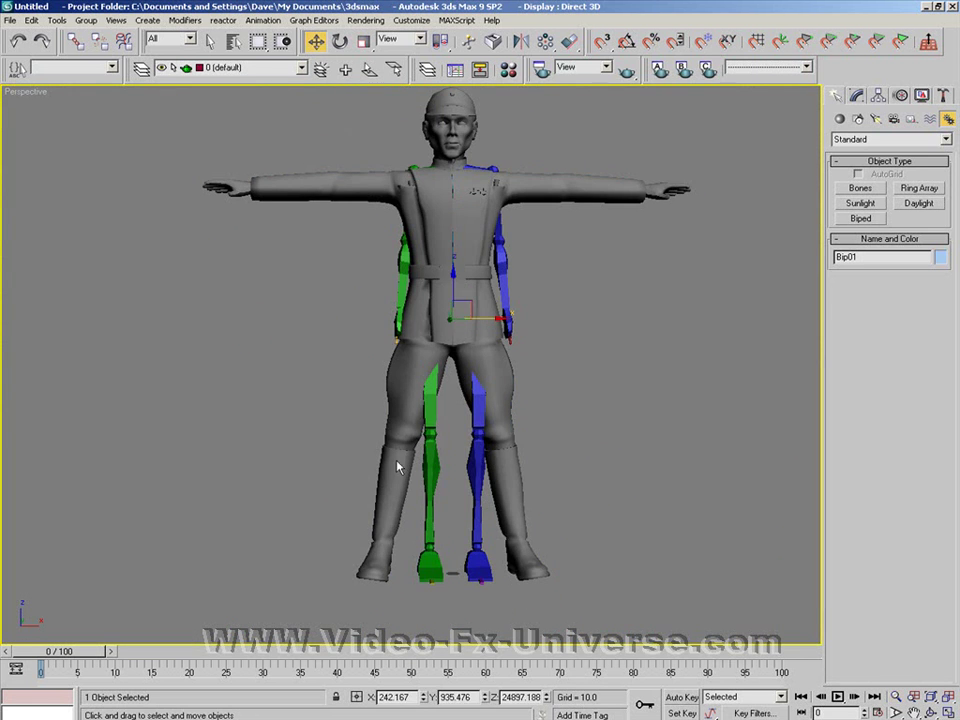
pyautogui.click(430, 568)
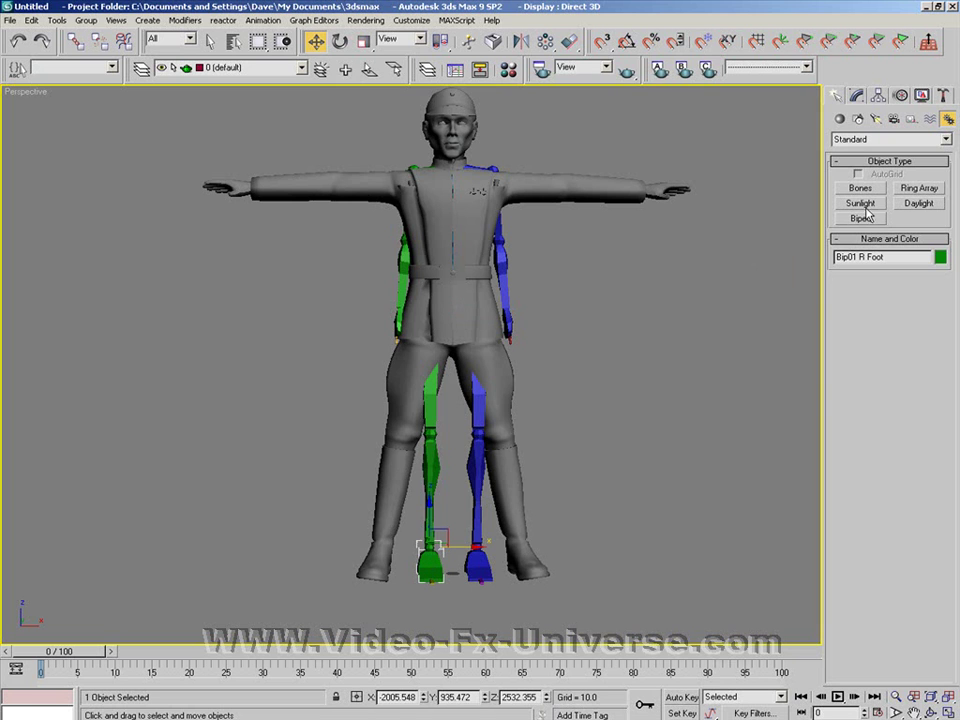
pyautogui.click(901, 95)
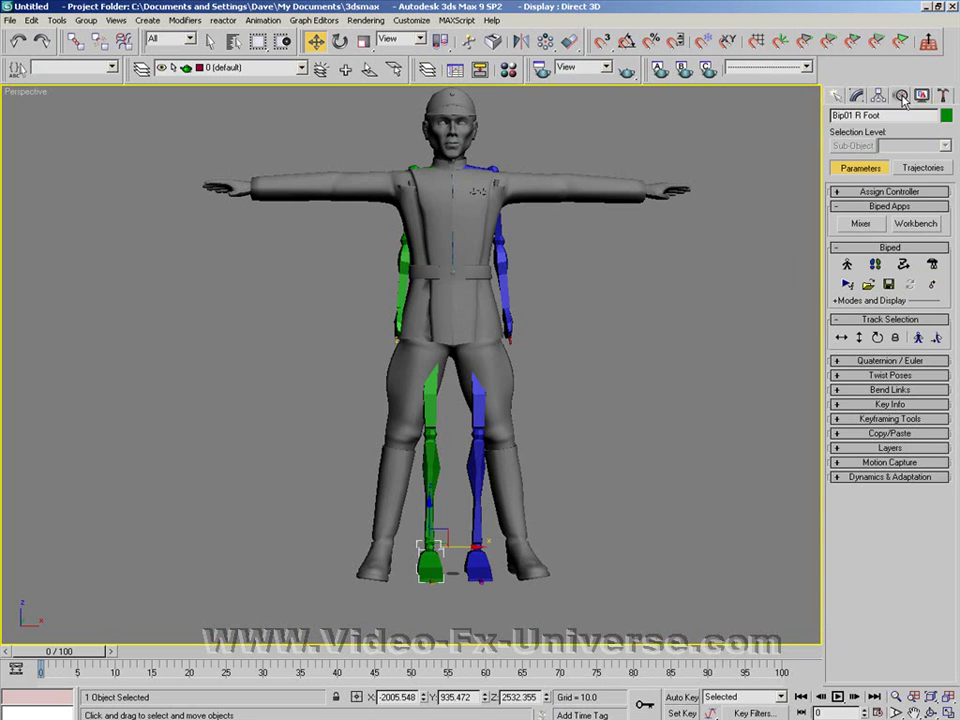
pyautogui.click(847, 265)
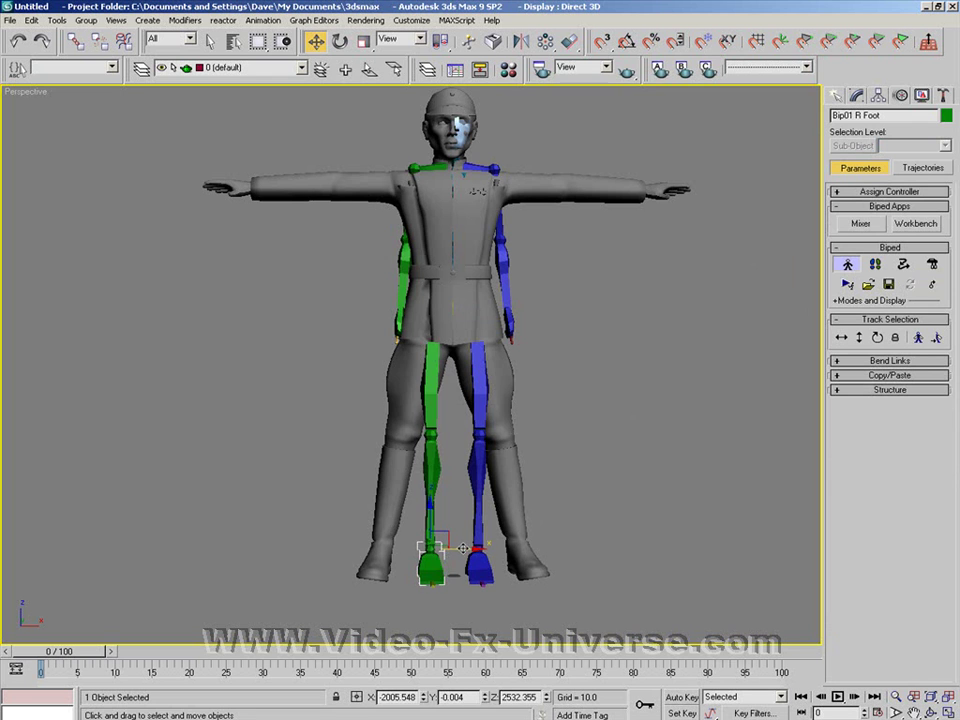
# - Move the biped's feet outward into the boots, the right foot to X about -7031 and the left to X about 6940
pyautogui.moveTo(463, 548); pyautogui.dragTo(410, 548)
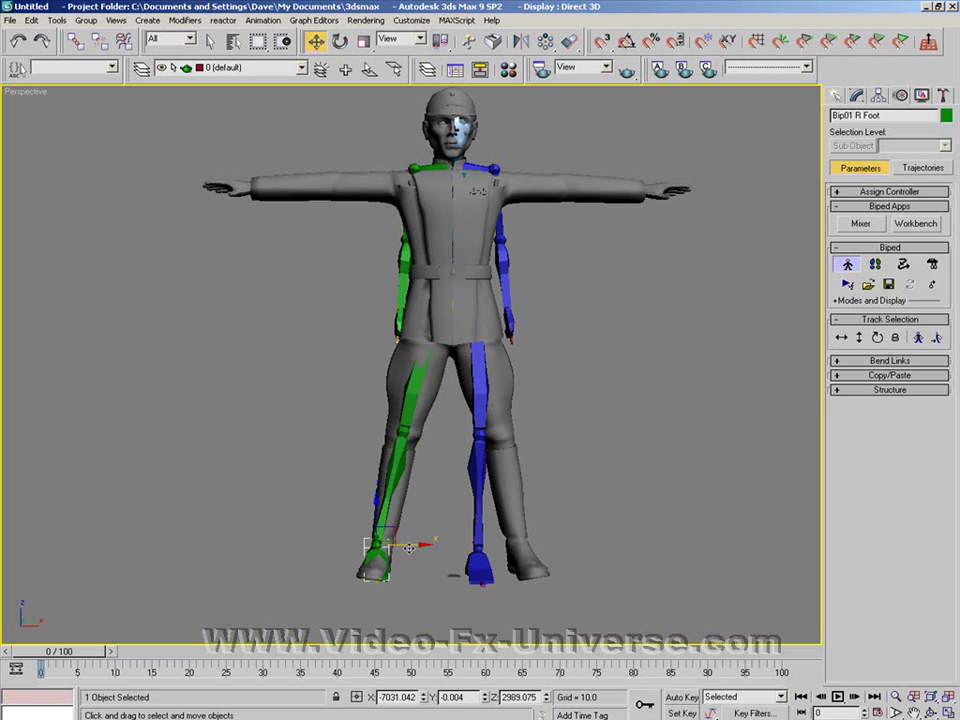
pyautogui.click(474, 564)
pyautogui.moveTo(509, 565); pyautogui.dragTo(557, 532)
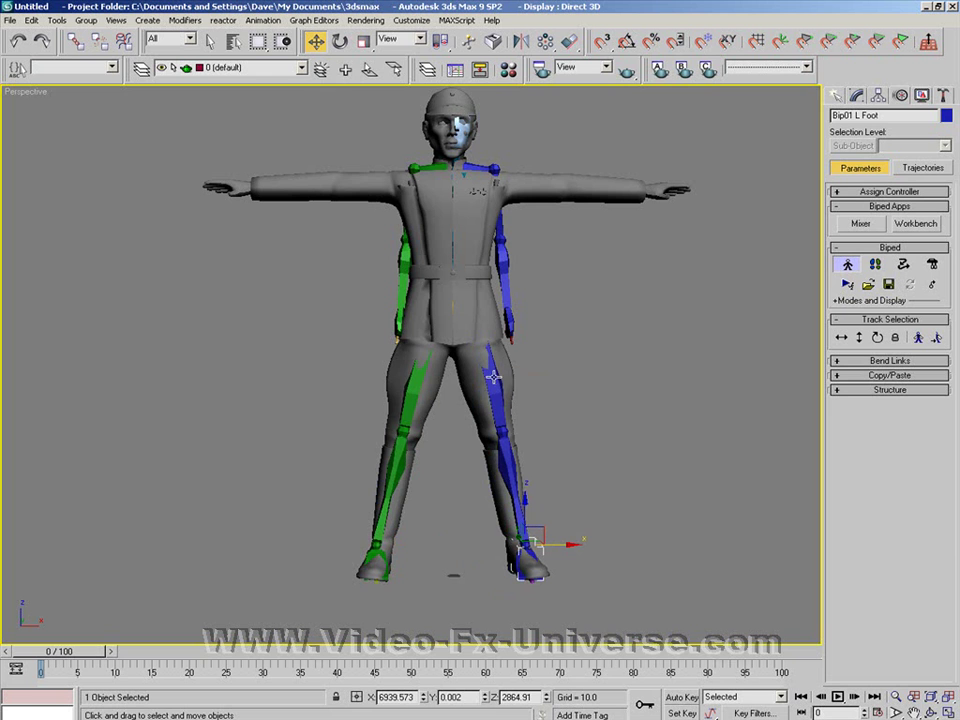
# - Select the biped root Bip01 by name and rename it Officer
pyautogui.hotkey('alt', 'w')
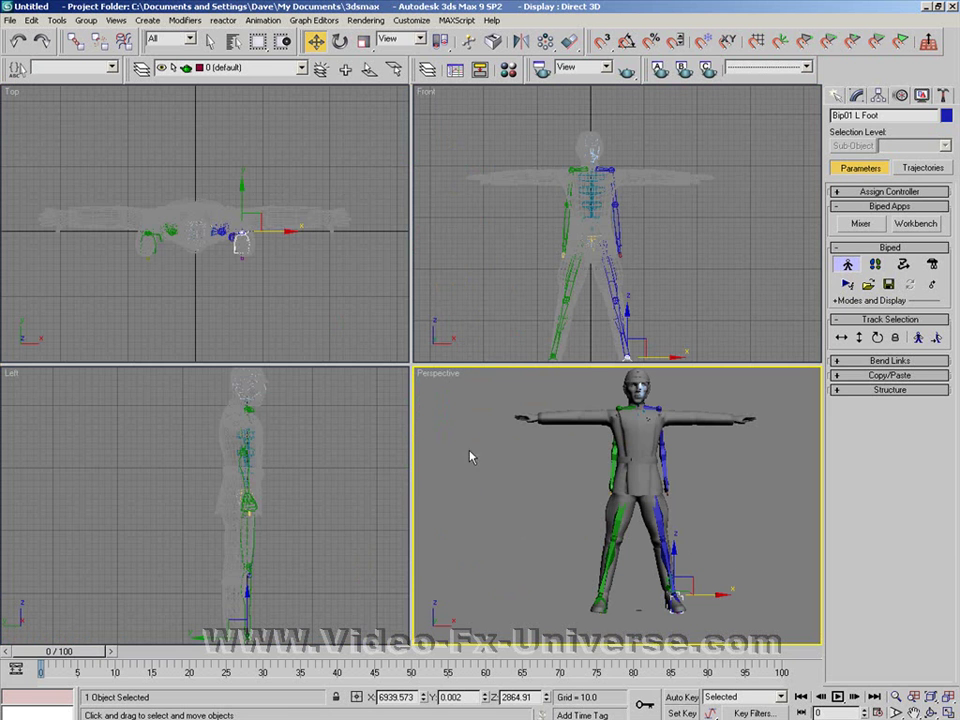
pyautogui.moveTo(304, 516); pyautogui.dragTo(330, 431, button='middle')
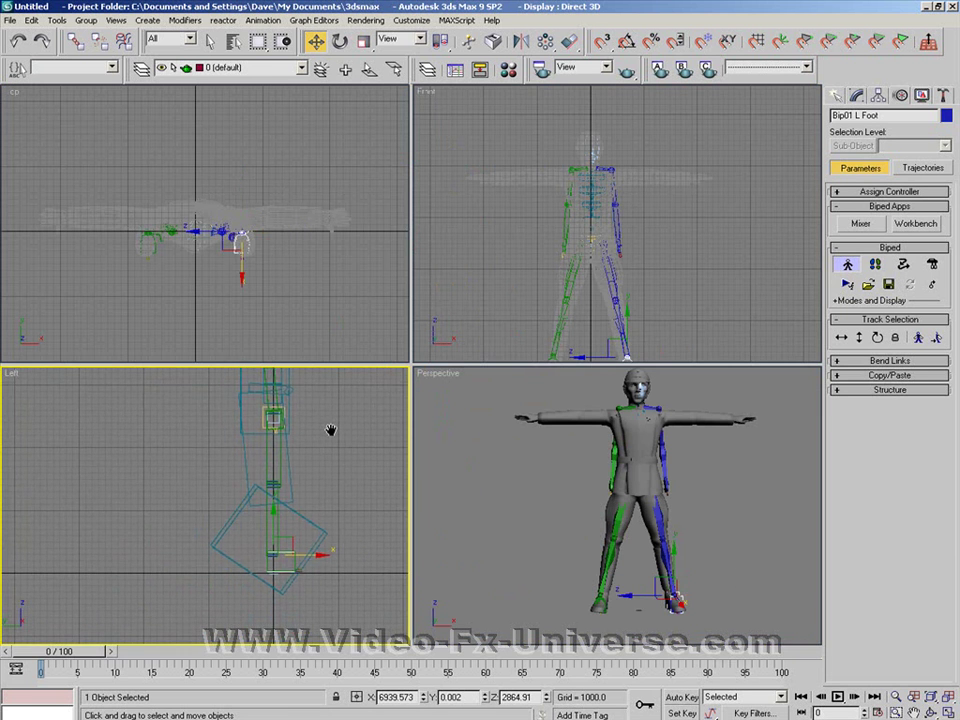
pyautogui.click(895, 696)
pyautogui.moveTo(230, 520); pyautogui.dragTo(229, 598)
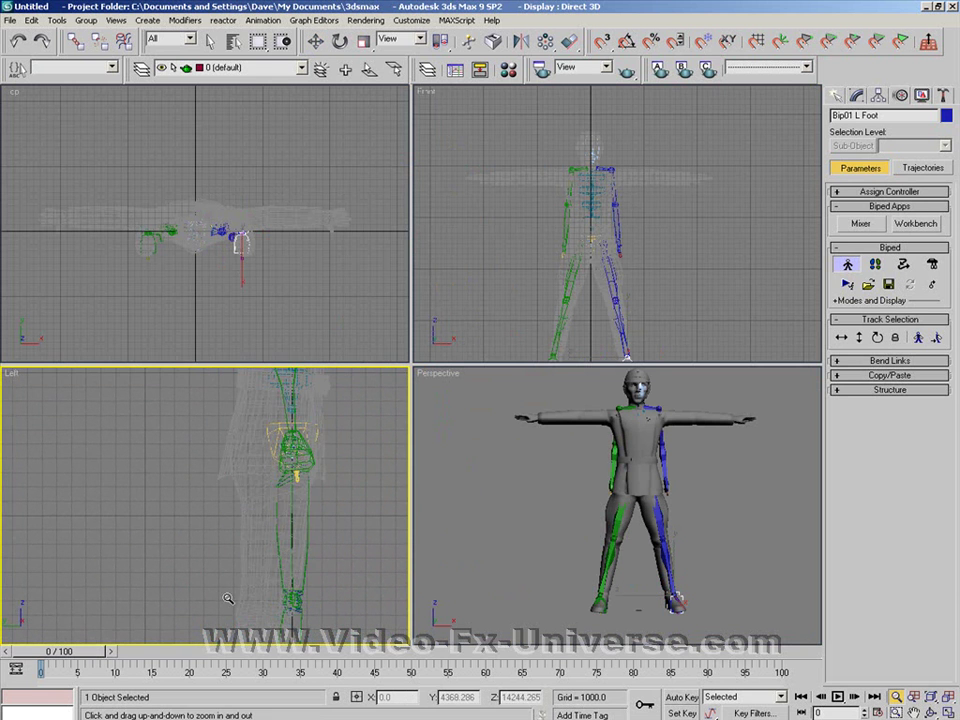
pyautogui.click(235, 43)
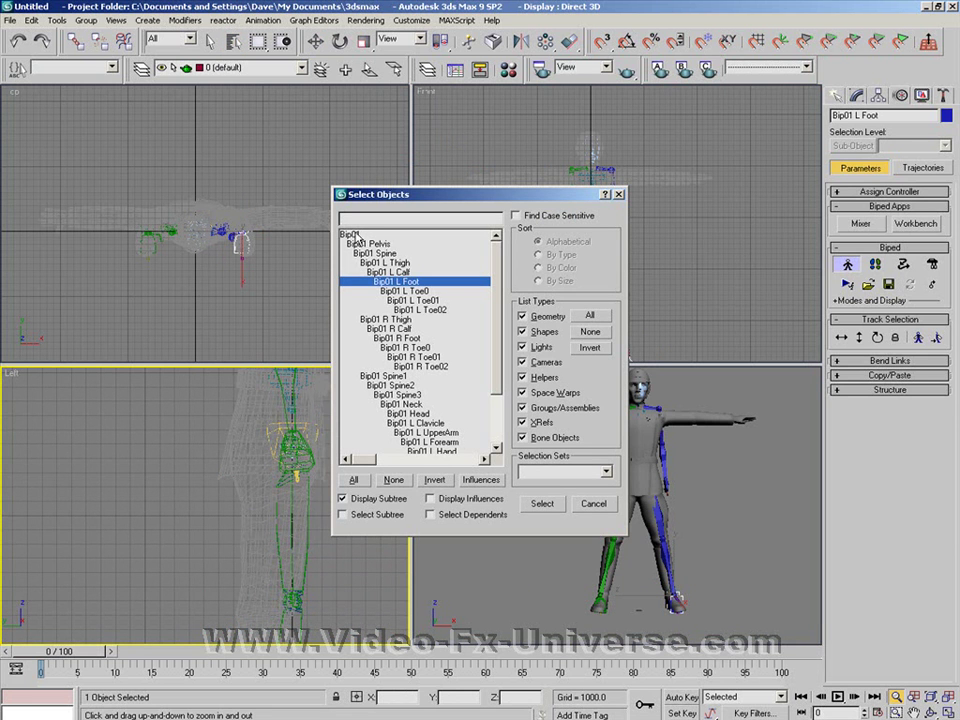
pyautogui.click(357, 234)
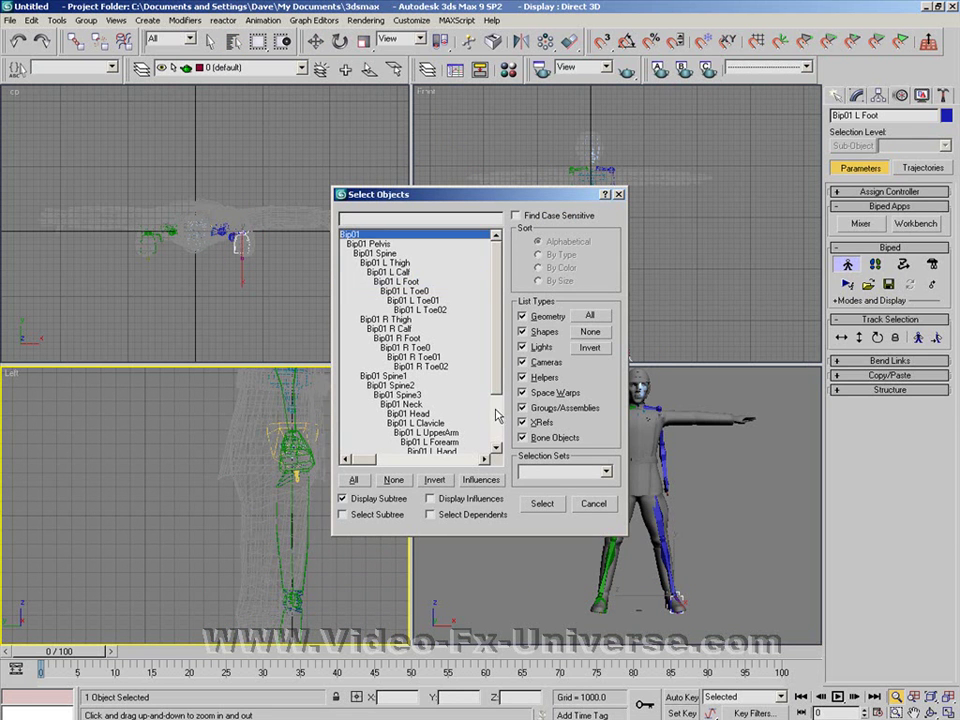
pyautogui.click(540, 504)
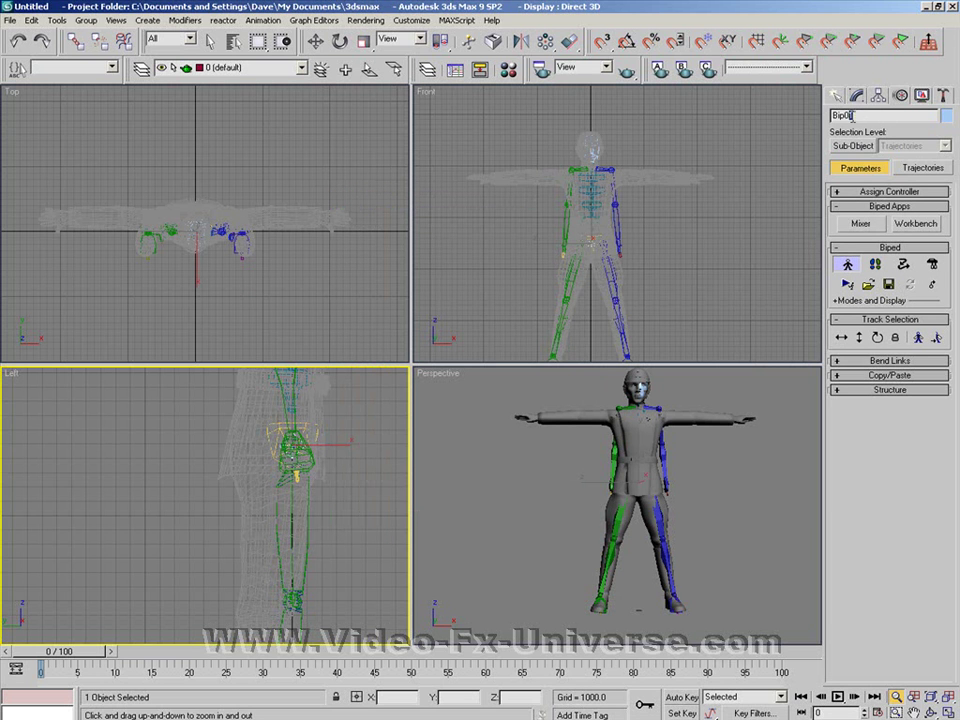
pyautogui.moveTo(851, 116); pyautogui.dragTo(811, 131)
pyautogui.write('0')
# - Move the biped root backward in the Left view to Y about 1589 so the legs sit inside the mesh
pyautogui.click(316, 42)
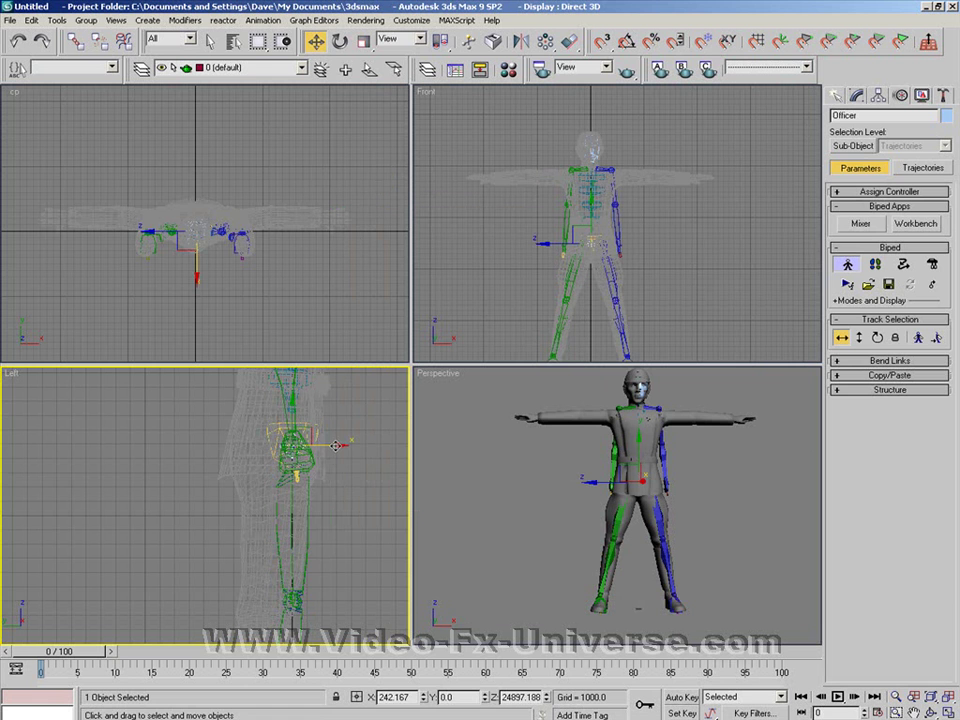
pyautogui.moveTo(336, 445); pyautogui.dragTo(314, 446)
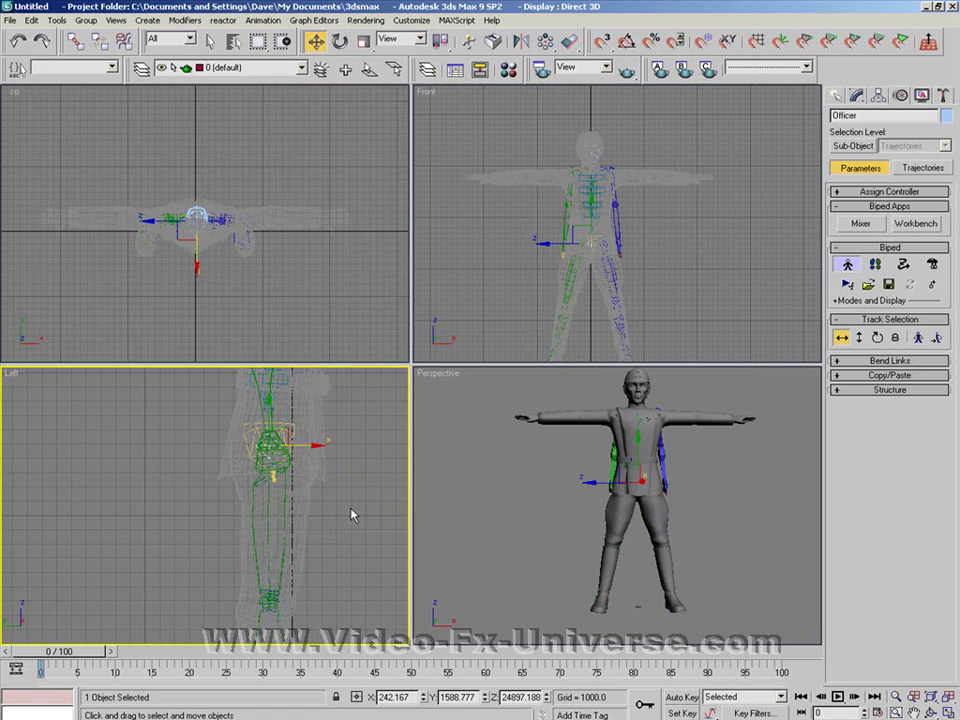
# - Raise the biped's right foot slightly in the Left view to Z about 3107
pyautogui.moveTo(351, 509); pyautogui.dragTo(339, 340, button='middle')
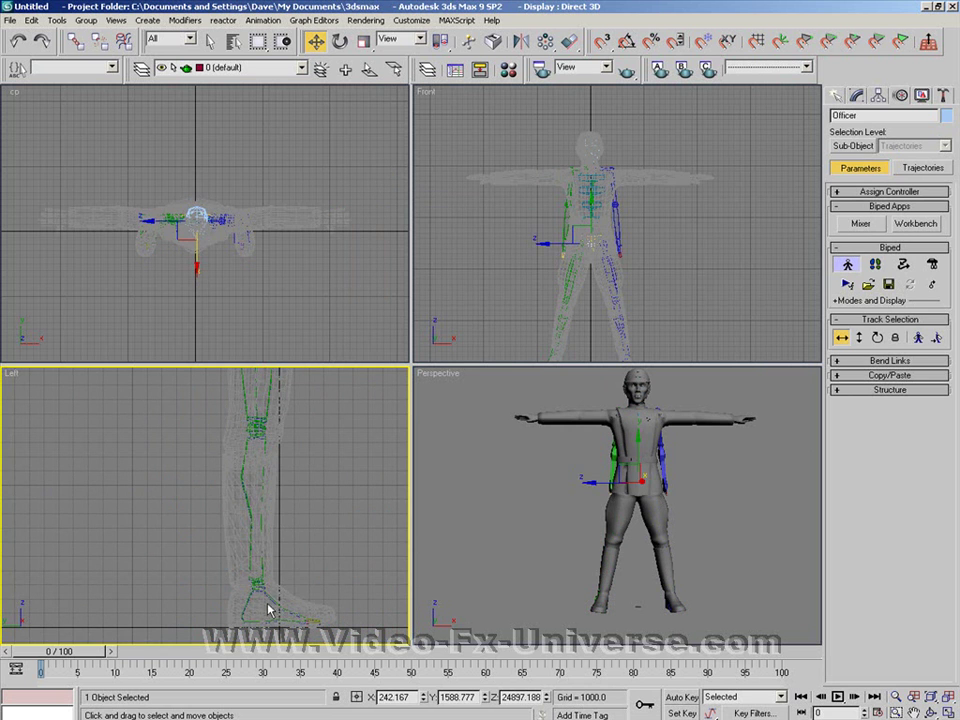
pyautogui.click(267, 594)
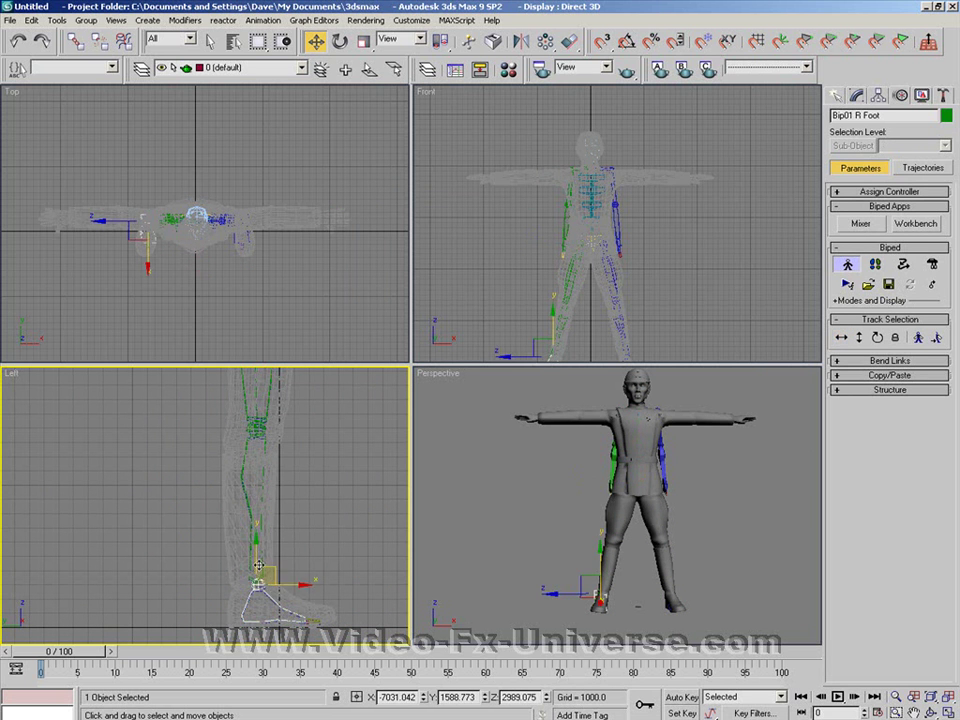
pyautogui.moveTo(267, 588); pyautogui.dragTo(259, 559)
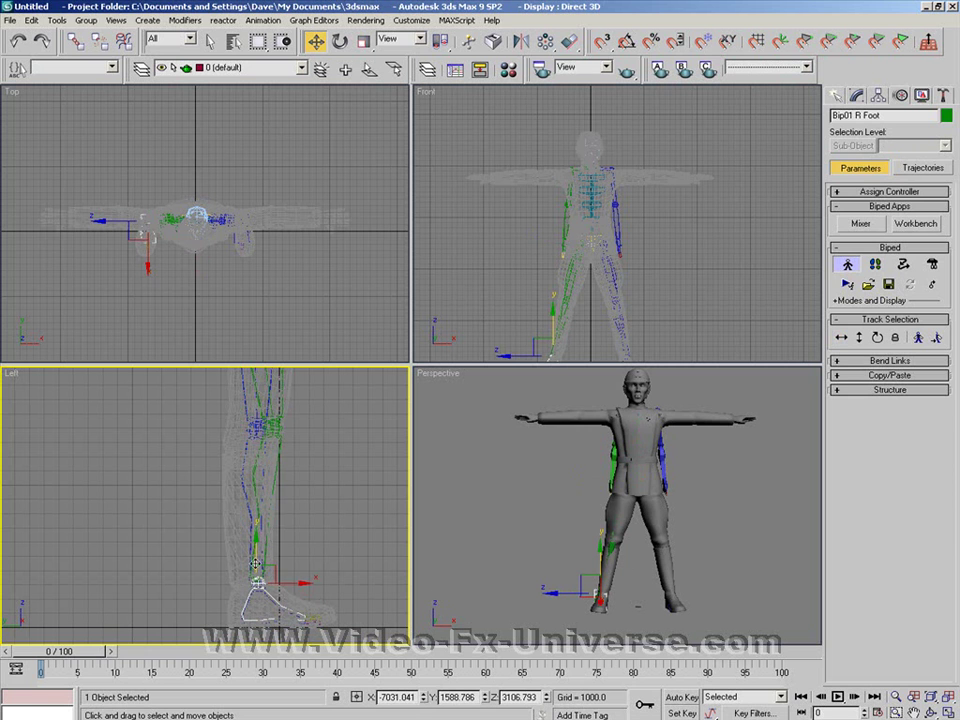
# - Try rotating the biped's left calf about 4 degrees around the knee and scaling it in the Left view
pyautogui.click(267, 465)
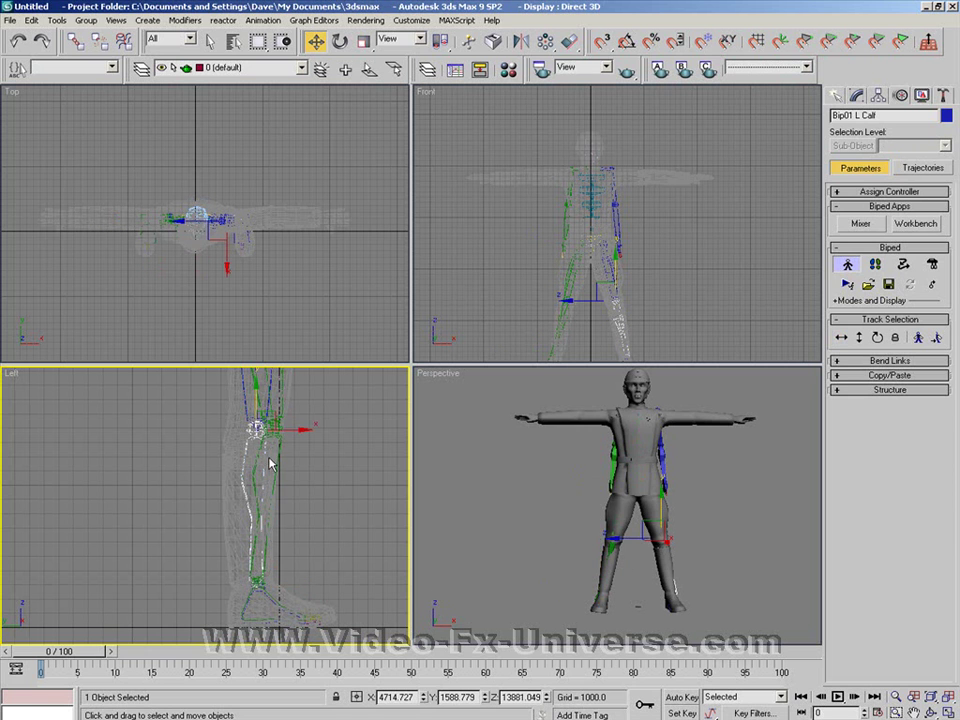
pyautogui.click(340, 41)
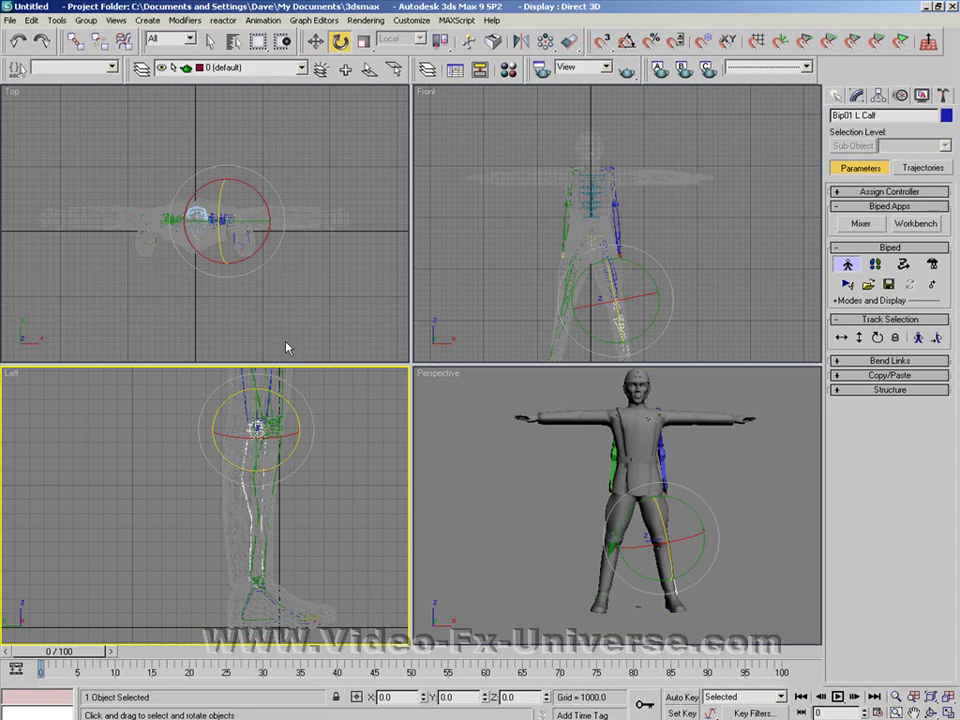
pyautogui.moveTo(282, 393)
pyautogui.mouseDown()
pyautogui.moveTo(315, 392)
pyautogui.moveTo(275, 395)
pyautogui.mouseUp()
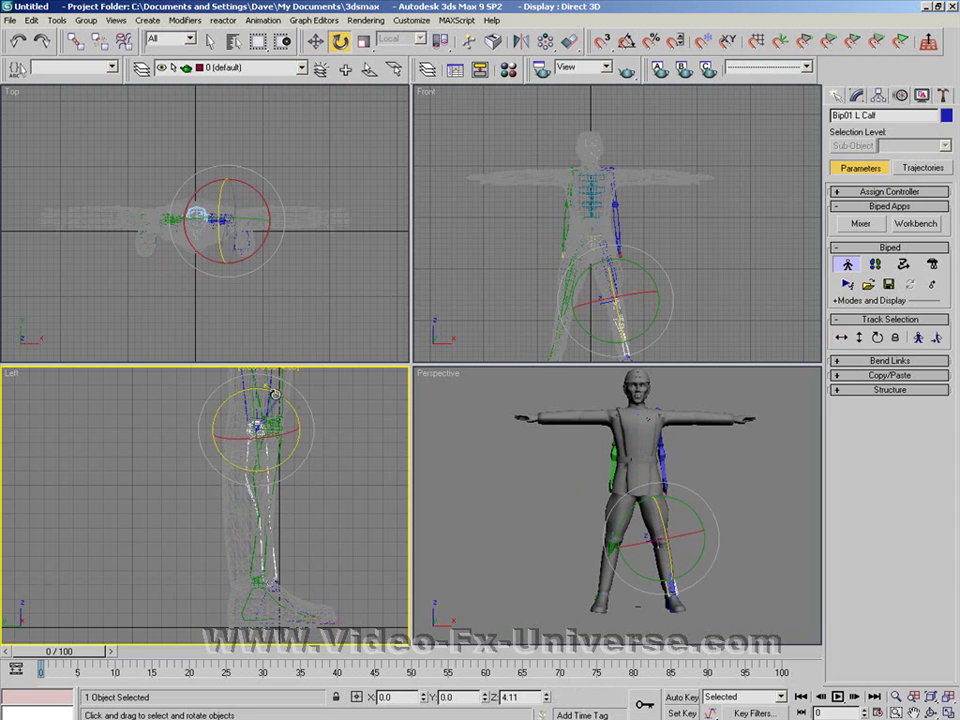
pyautogui.click(364, 41)
pyautogui.moveTo(259, 387)
pyautogui.mouseDown()
pyautogui.moveTo(262, 418)
pyautogui.moveTo(263, 372)
pyautogui.moveTo(264, 411)
pyautogui.moveTo(264, 395)
pyautogui.mouseUp()
pyautogui.hotkey('ctrl', 'z')
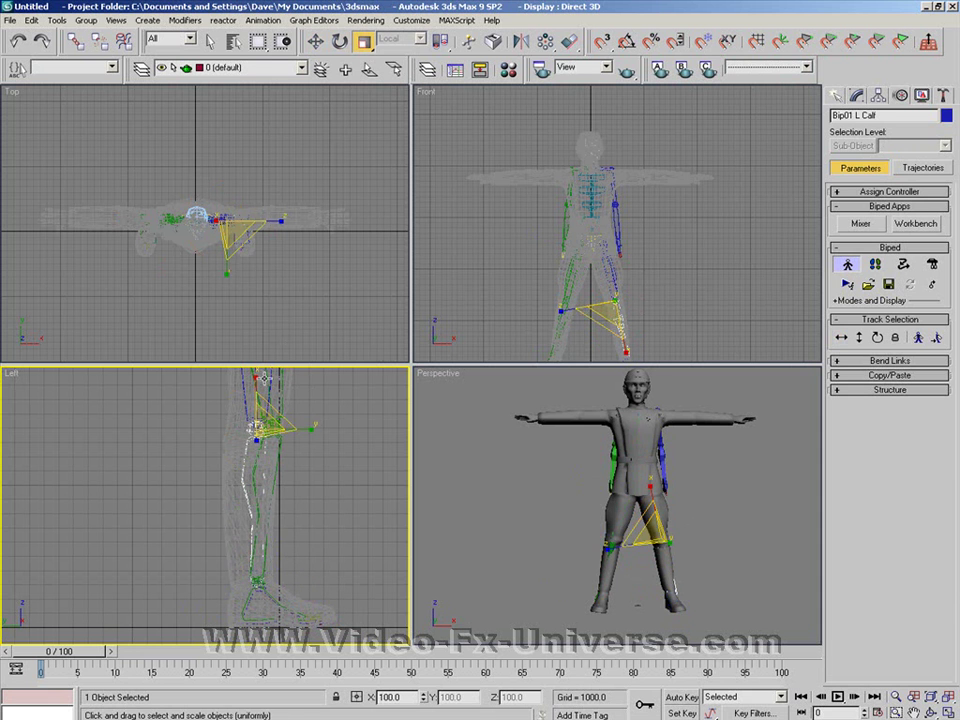
# - Scale the biped's right foot non-uniformly in the Left view so it fills the boot lengthwise
pyautogui.click(256, 582)
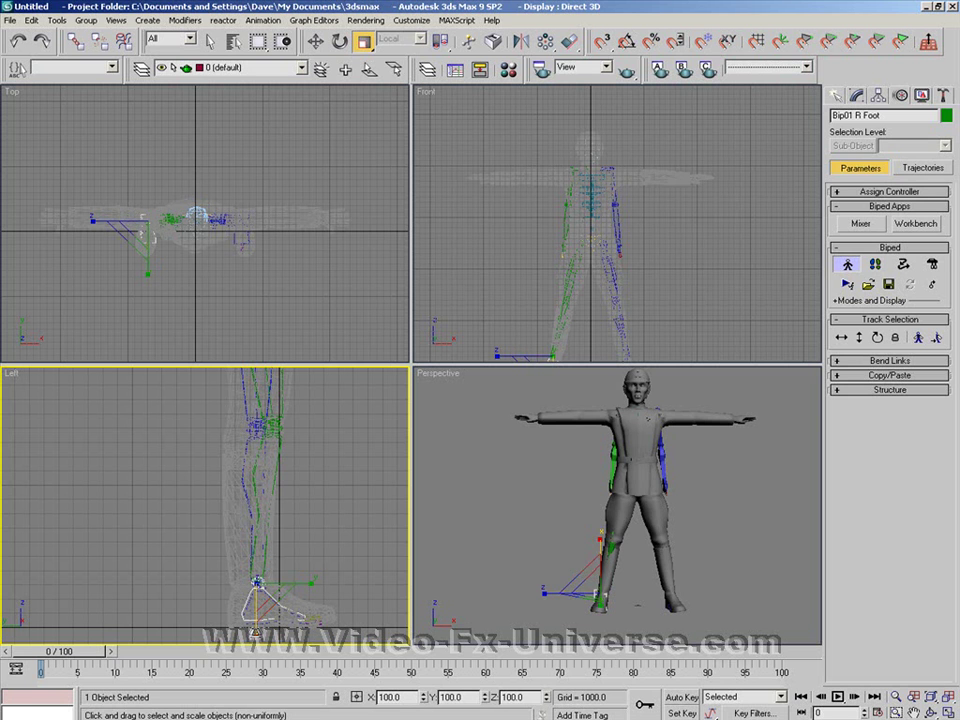
pyautogui.moveTo(256, 632); pyautogui.dragTo(256, 639)
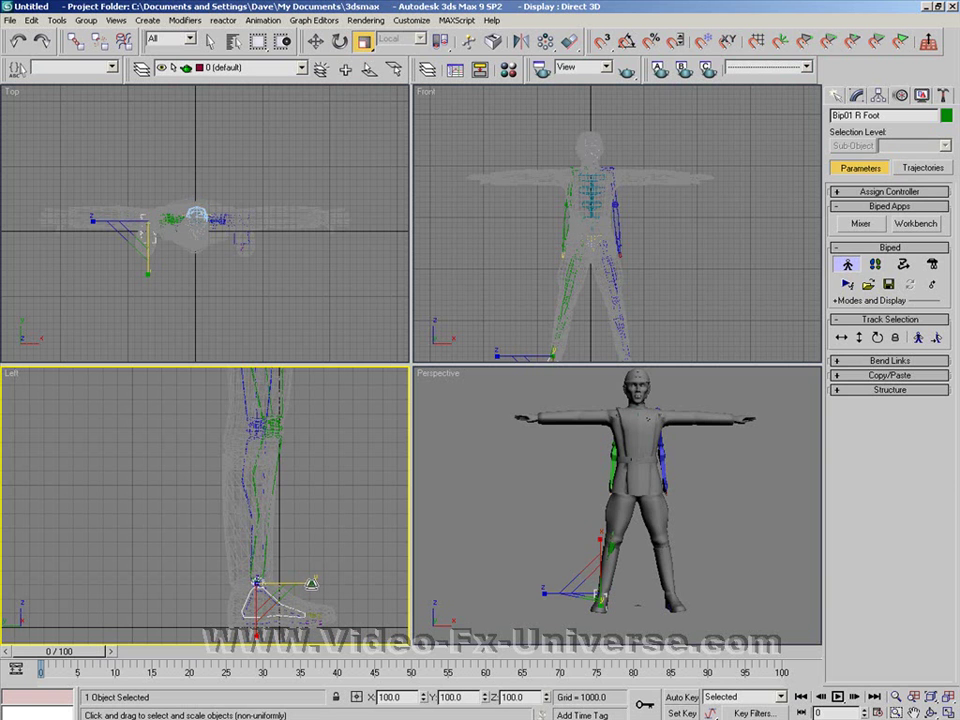
# - Move the right calf backward at the knee in the Left view and rotate it to line up with the boot
pyautogui.click(256, 497)
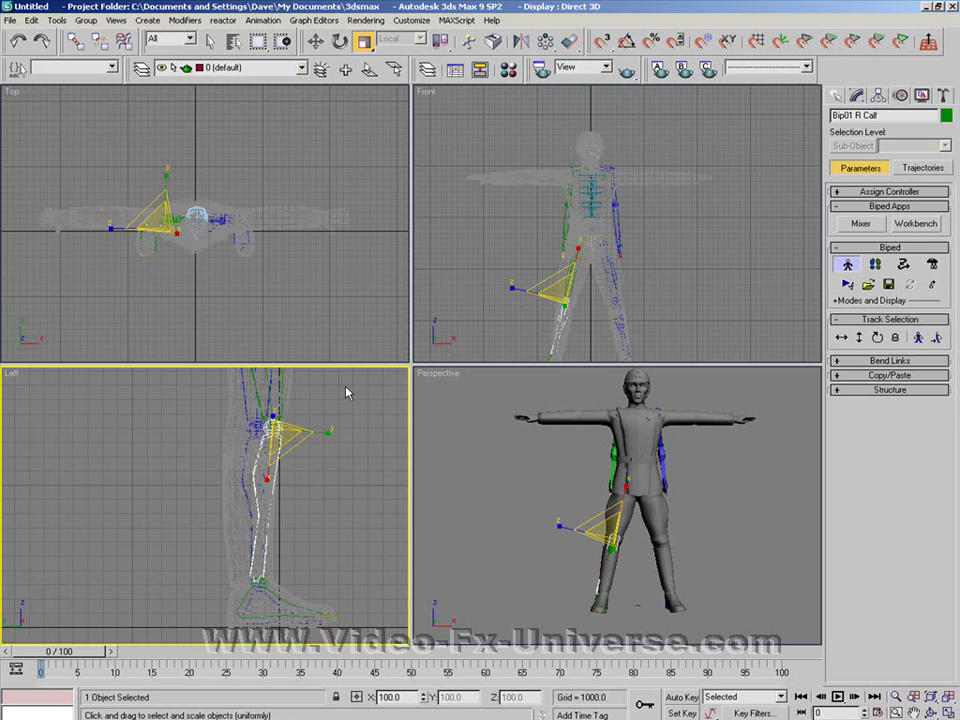
pyautogui.press('w')
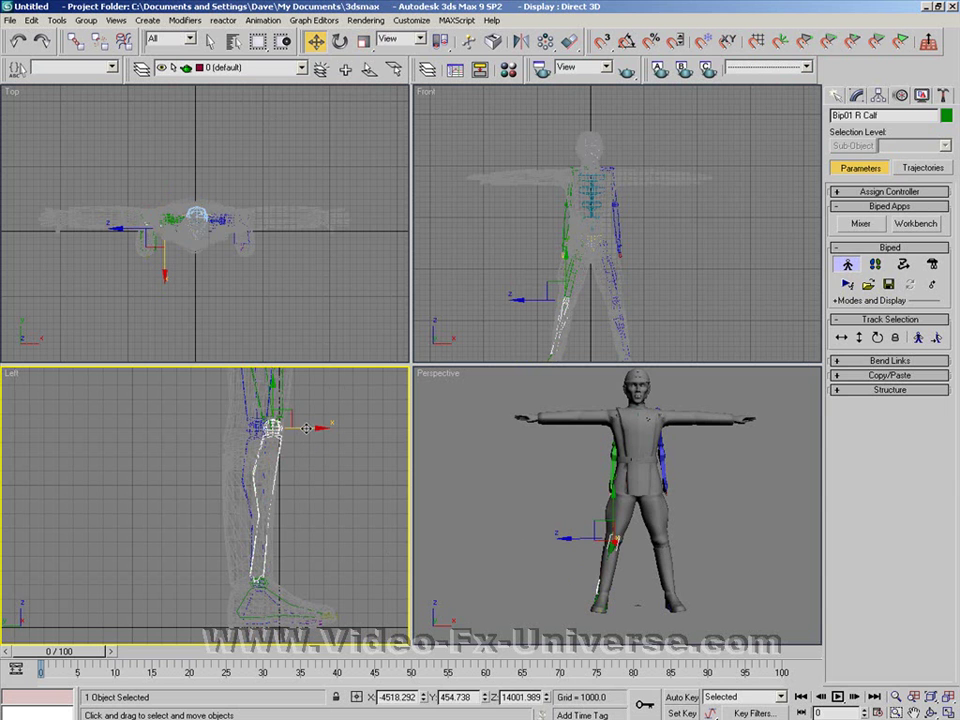
pyautogui.moveTo(302, 428); pyautogui.dragTo(304, 428)
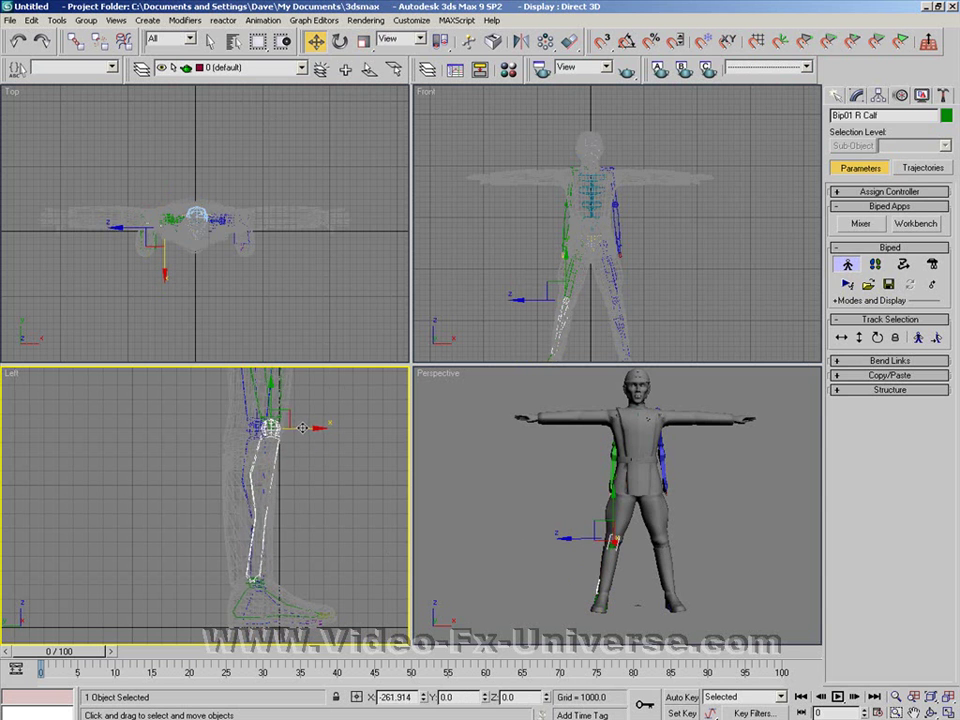
pyautogui.moveTo(302, 428); pyautogui.dragTo(293, 431)
pyautogui.click(337, 42)
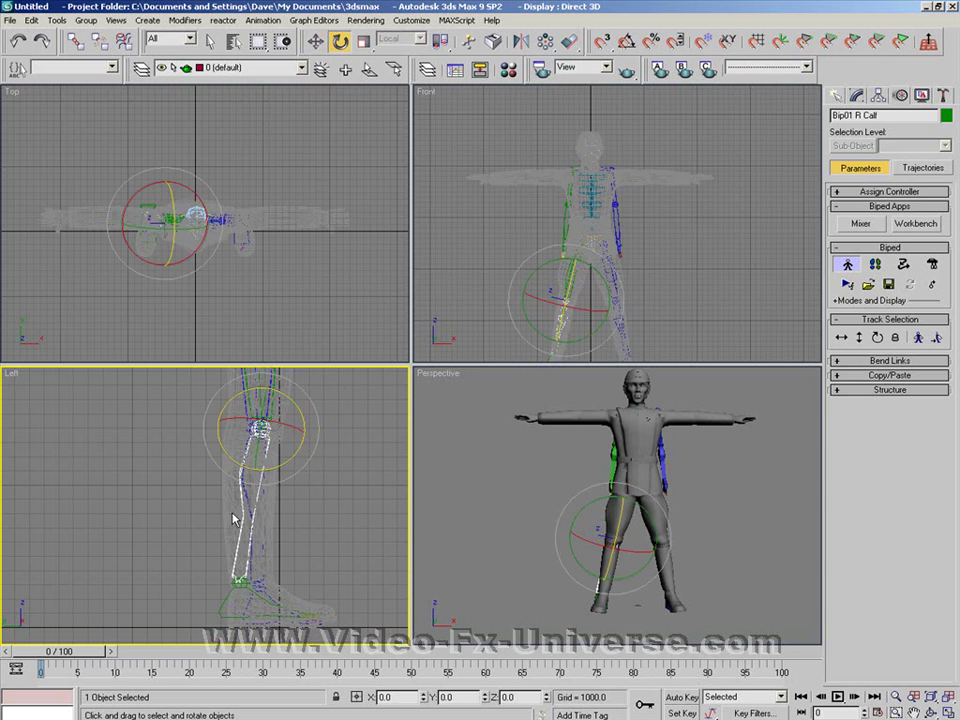
pyautogui.moveTo(243, 465); pyautogui.dragTo(250, 456)
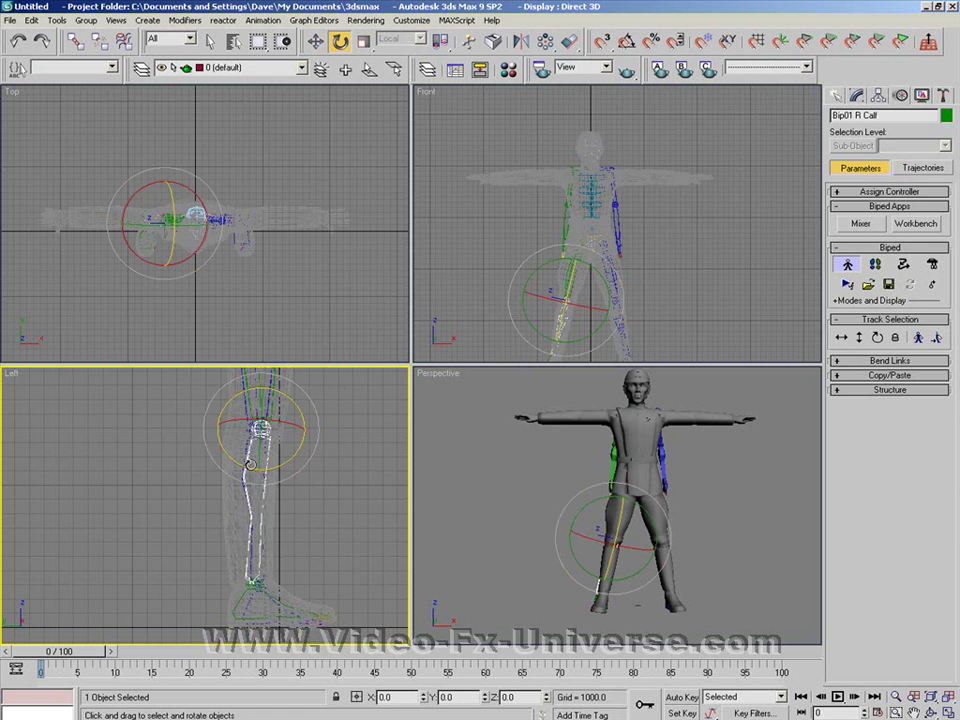
# - Rotate the biped's right foot slightly around the ankle in the Left view to match the boot
pyautogui.click(363, 42)
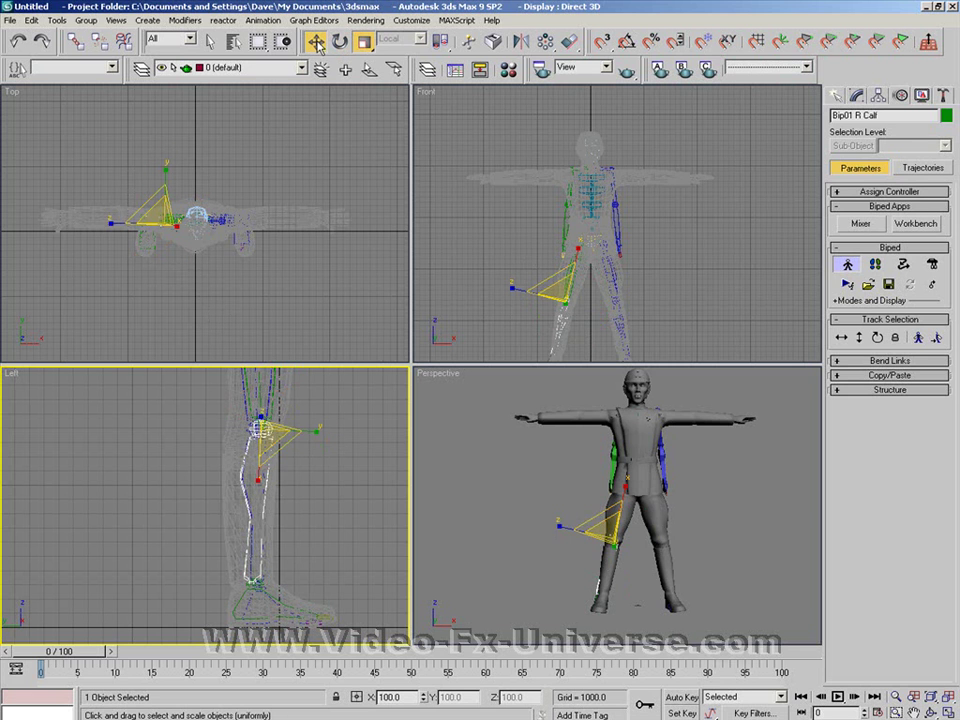
pyautogui.press('w')
pyautogui.click(288, 609)
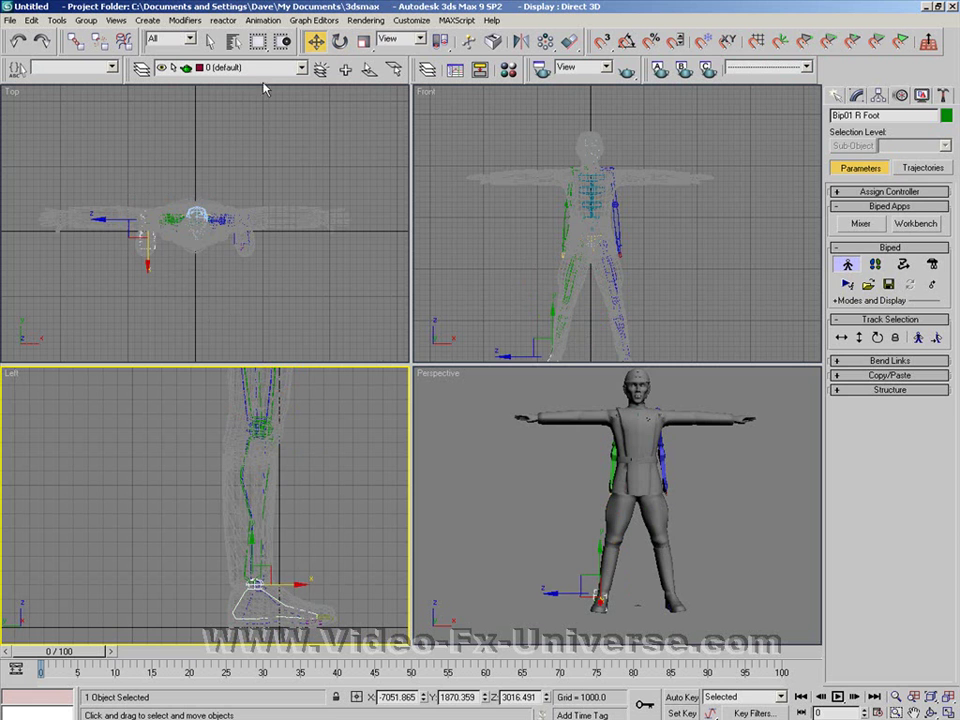
pyautogui.click(336, 42)
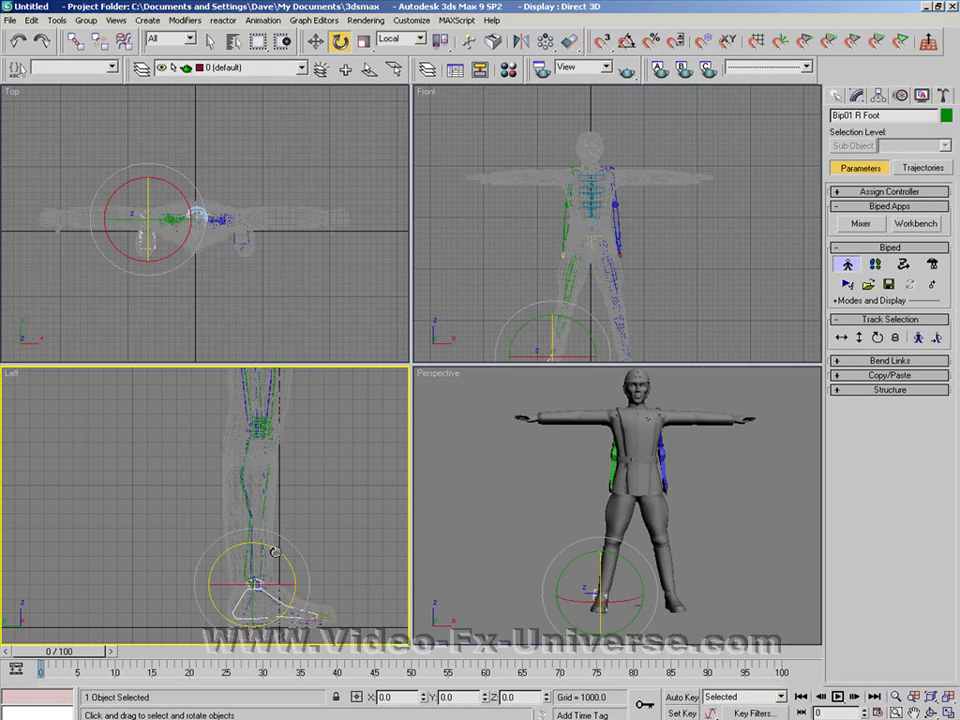
pyautogui.moveTo(273, 553); pyautogui.dragTo(268, 548)
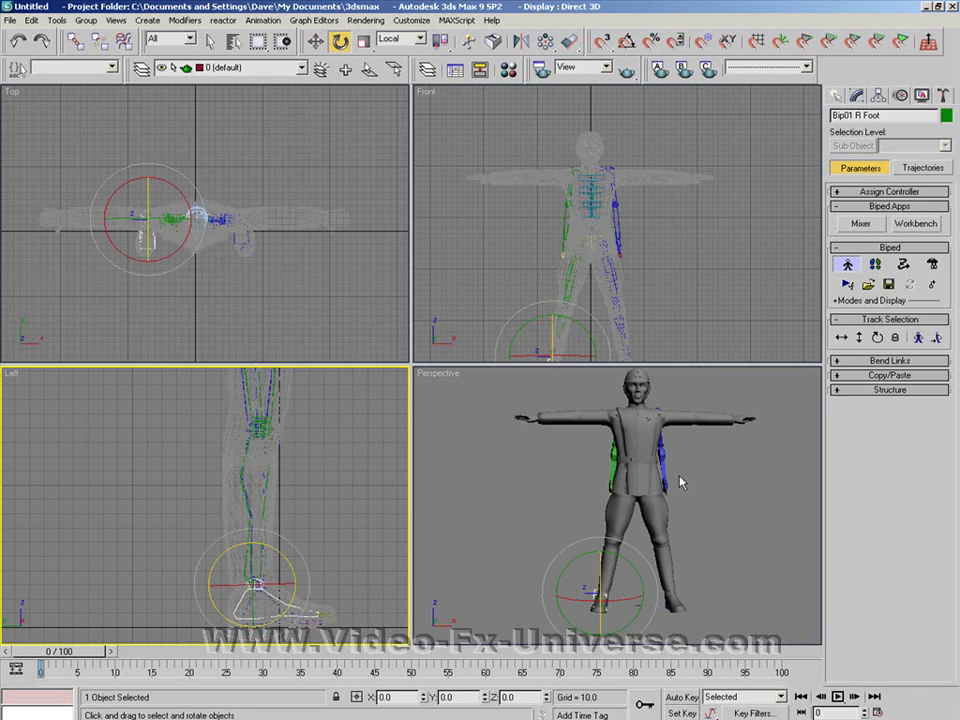
# - Set the biped structure to 5 Fingers and 3 Finger Links
pyautogui.scroll(5, 600, 400)
pyautogui.click(896, 697)
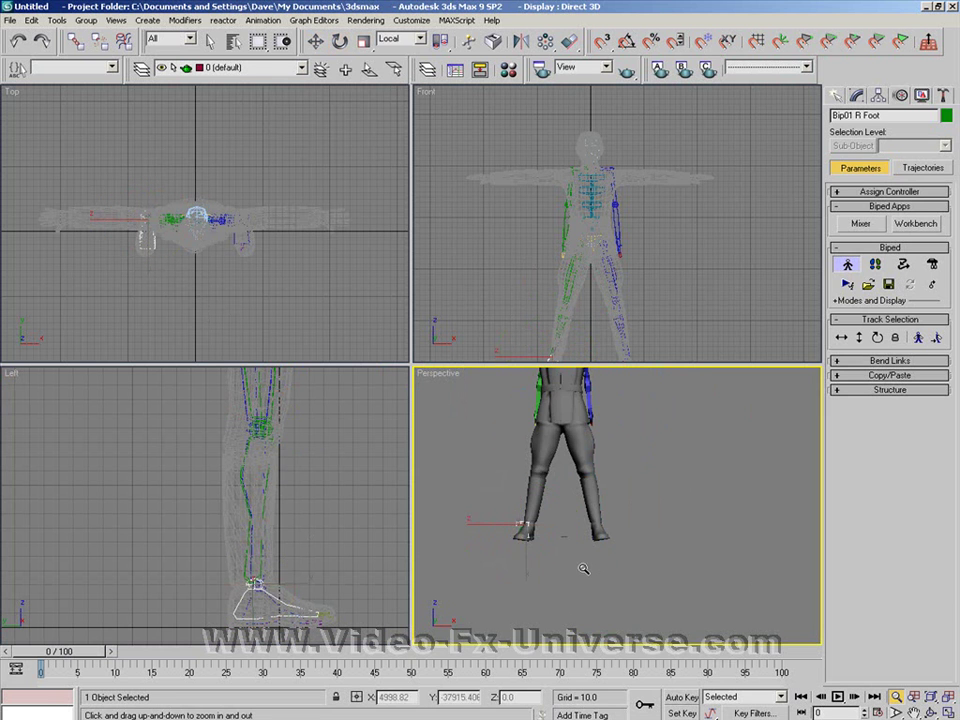
pyautogui.moveTo(600, 480); pyautogui.dragTo(559, 628)
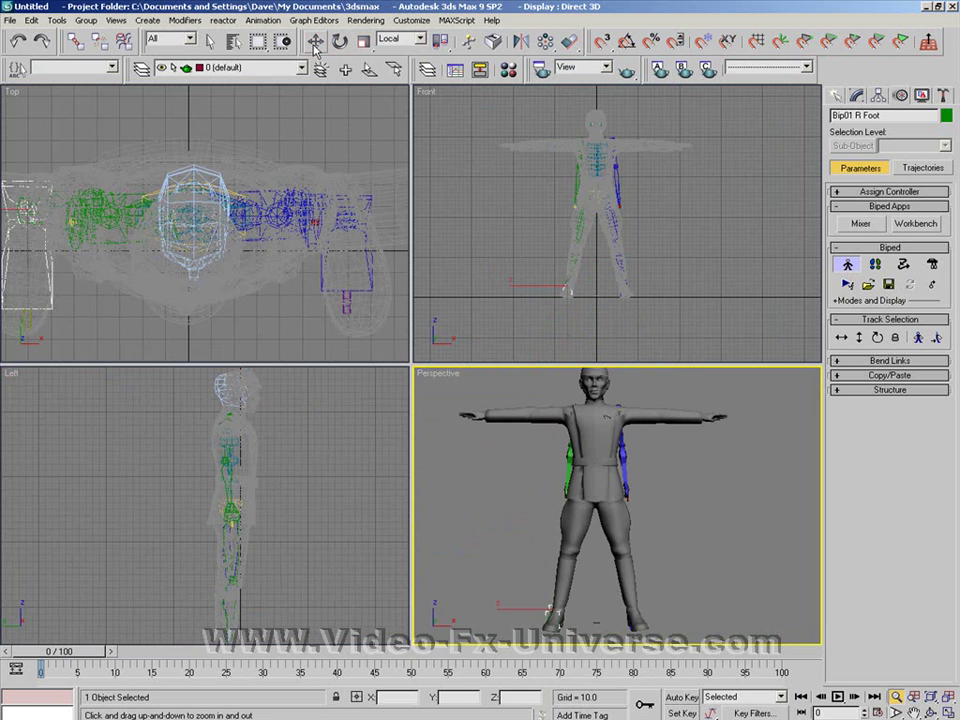
pyautogui.click(315, 42)
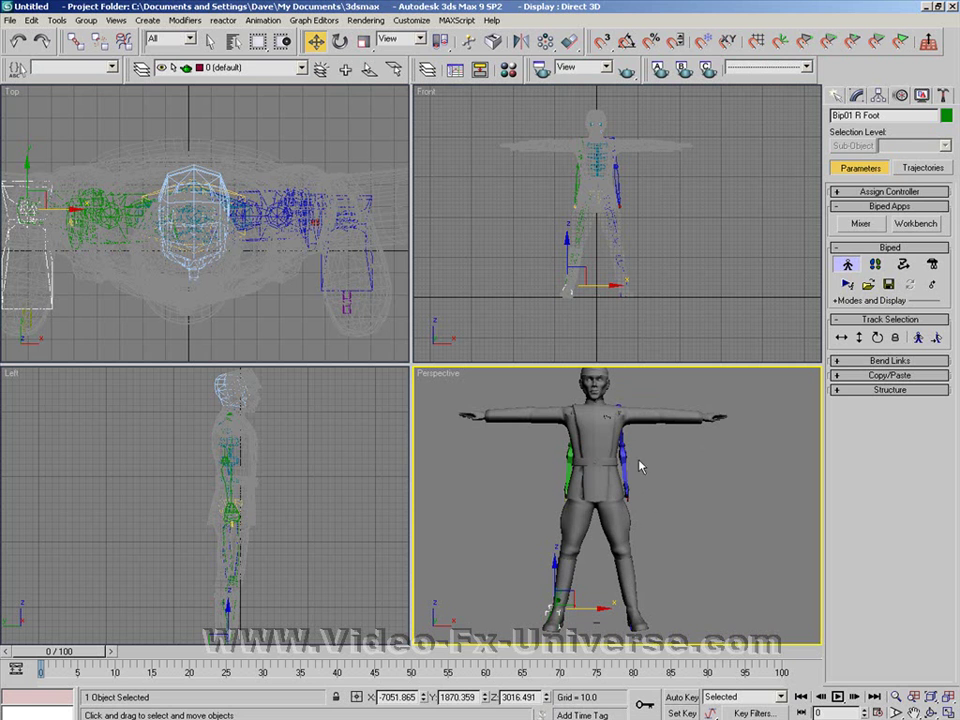
pyautogui.click(898, 697)
pyautogui.moveTo(658, 585); pyautogui.dragTo(683, 467)
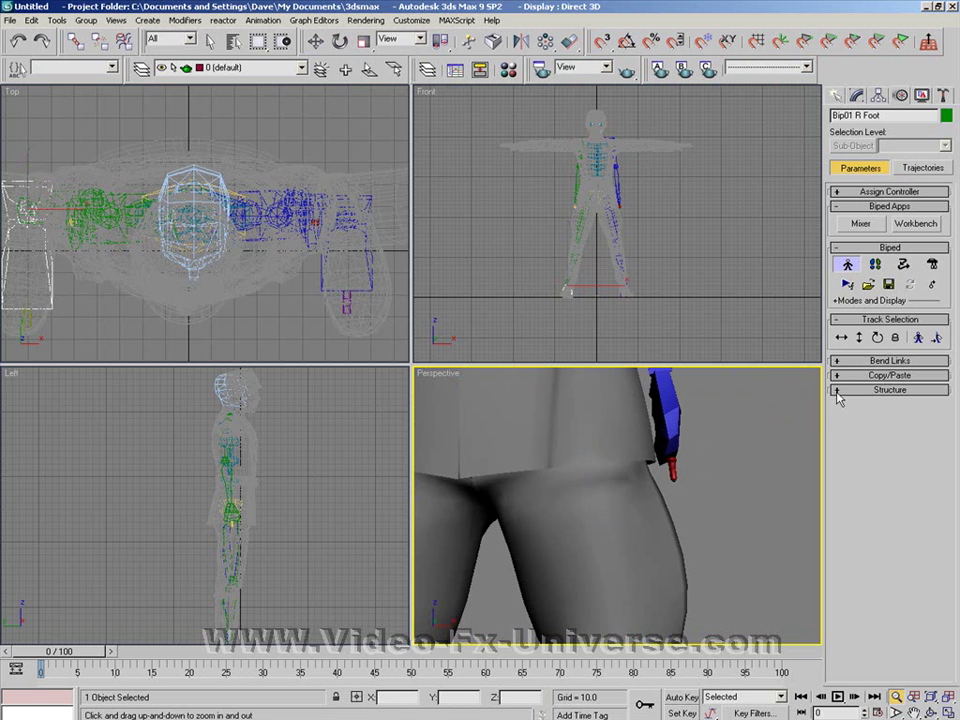
pyautogui.click(889, 390)
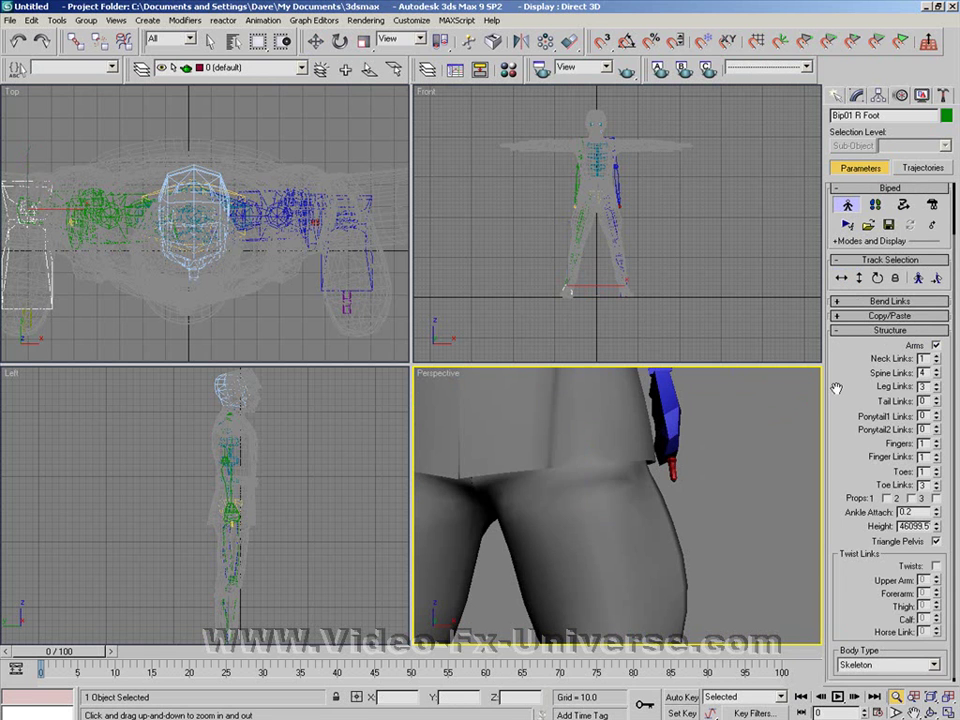
pyautogui.click(937, 441)
pyautogui.click(937, 441)
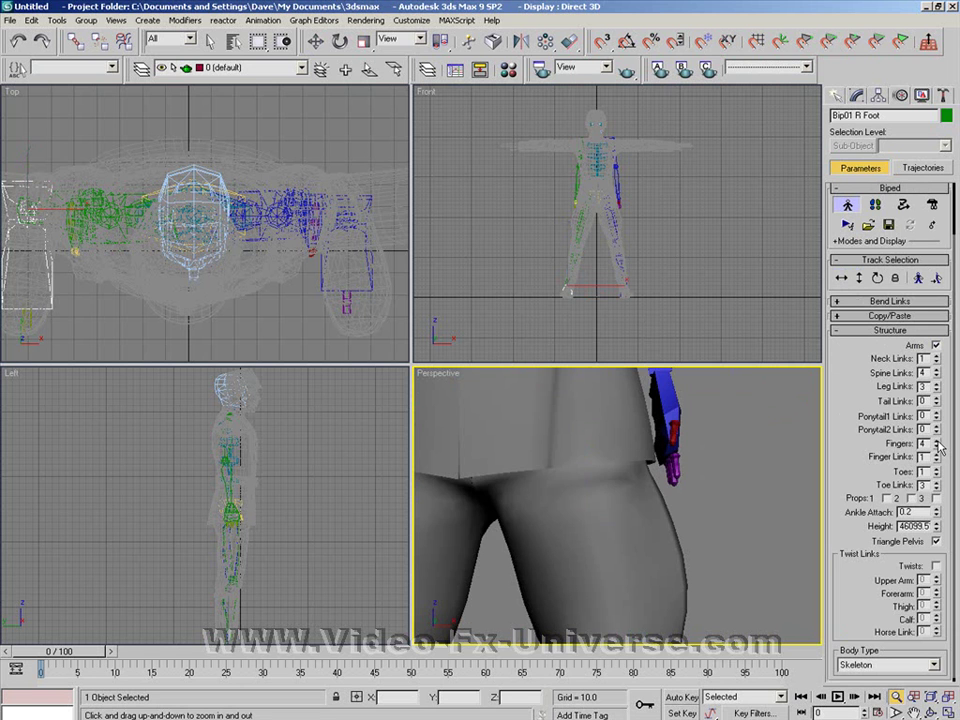
pyautogui.click(937, 441)
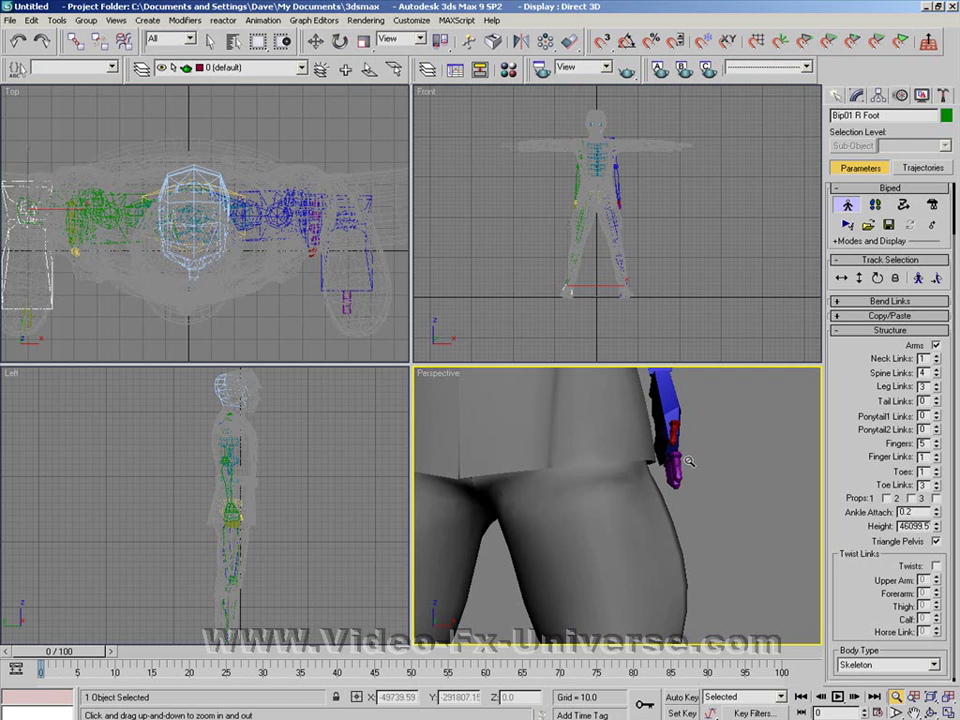
pyautogui.click(937, 455)
pyautogui.click(937, 455)
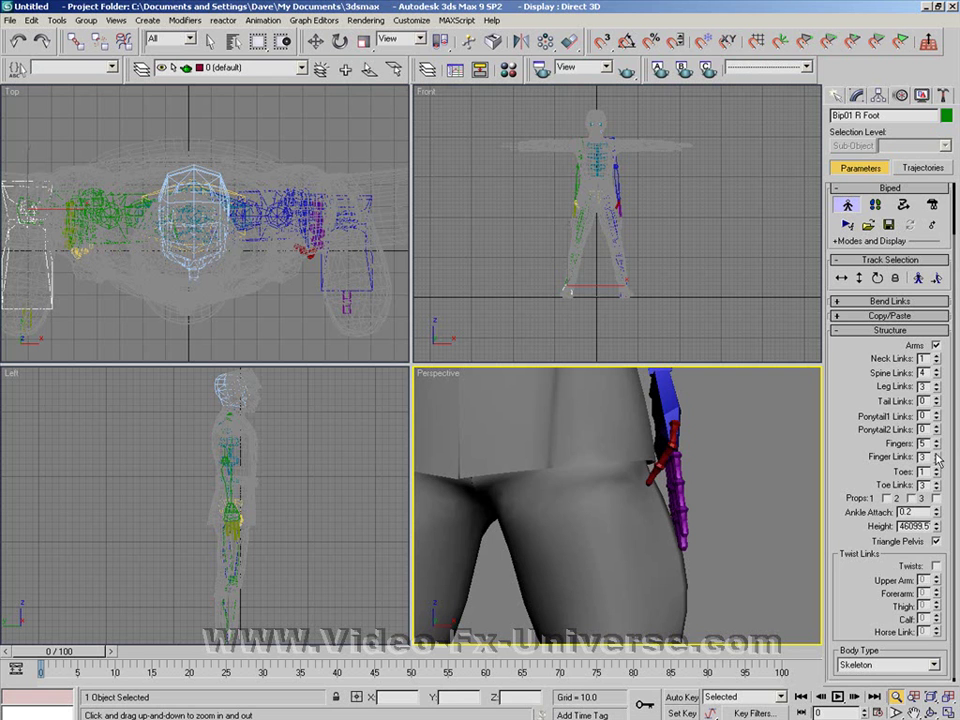
# - Try to raise the arms by selecting both hands symmetrically, rotating them and moving them outward
pyautogui.moveTo(724, 491); pyautogui.dragTo(522, 524)
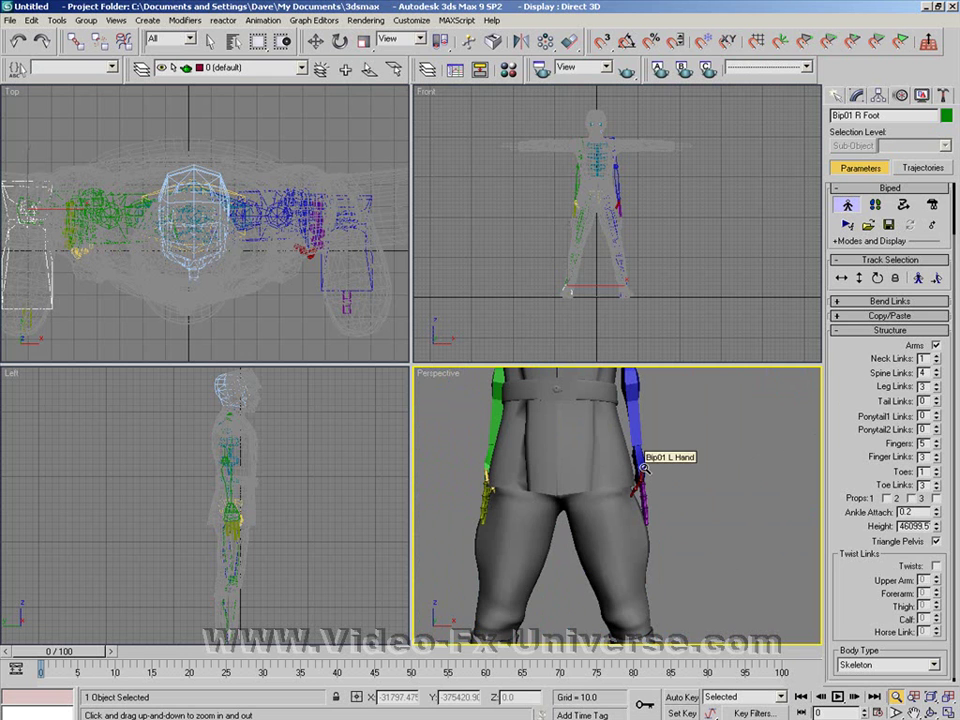
pyautogui.moveTo(705, 437); pyautogui.dragTo(709, 443)
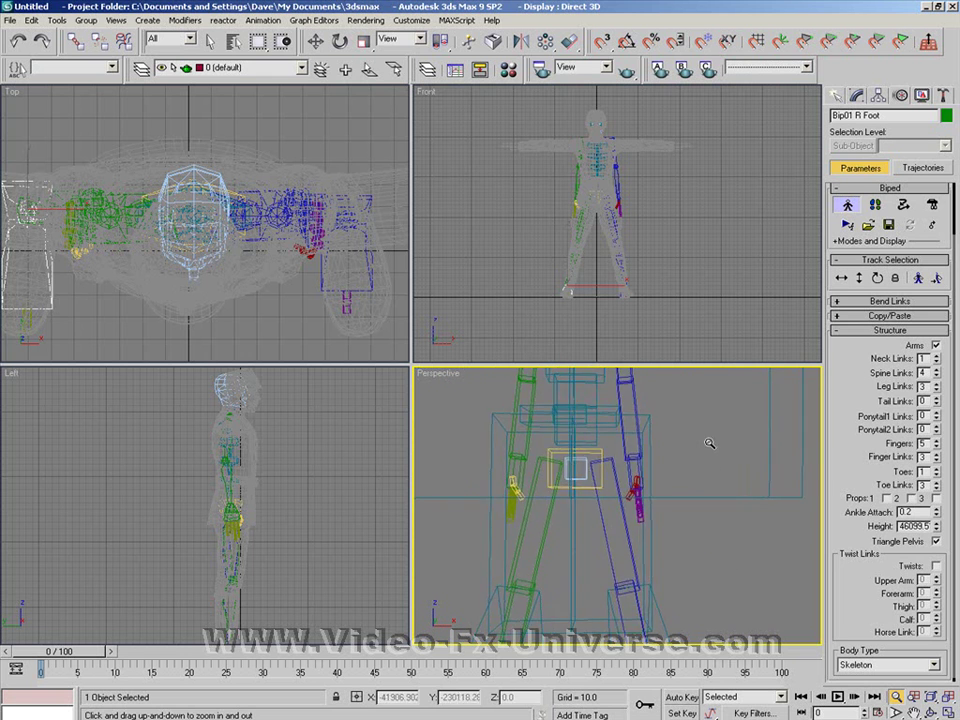
pyautogui.moveTo(696, 421)
pyautogui.mouseDown(button='middle')
pyautogui.moveTo(722, 540)
pyautogui.moveTo(715, 442)
pyautogui.mouseUp(button='middle')
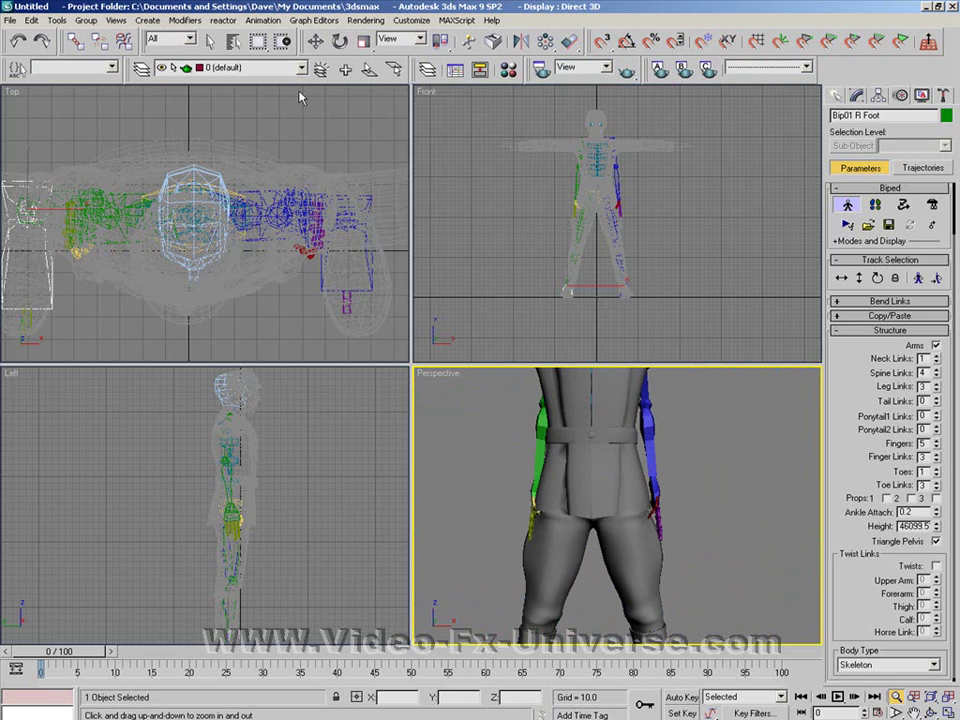
pyautogui.click(315, 40)
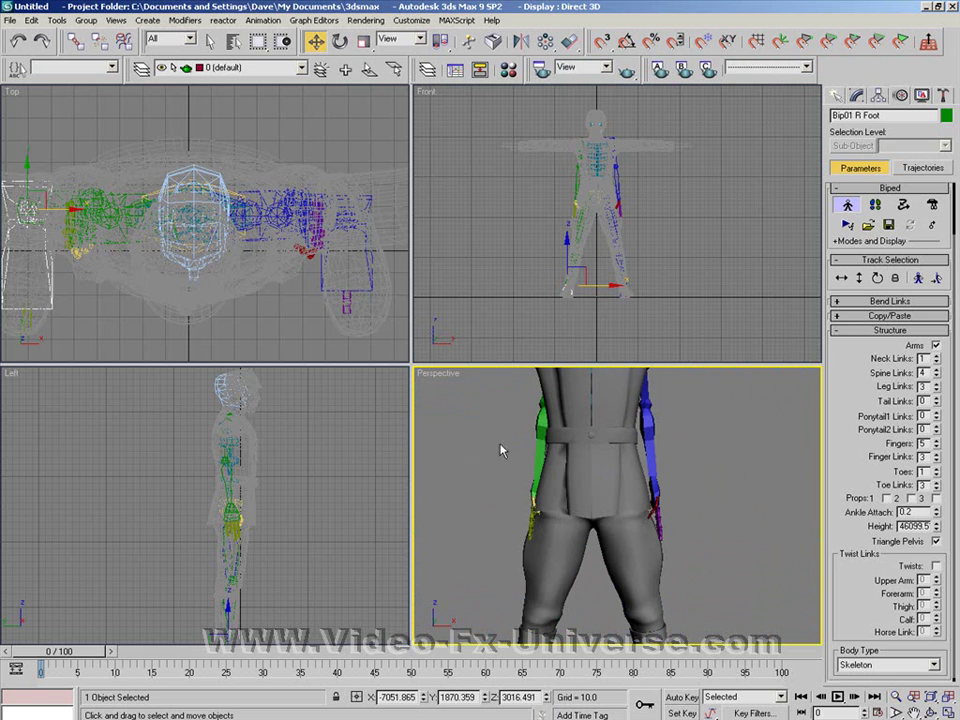
pyautogui.click(656, 488)
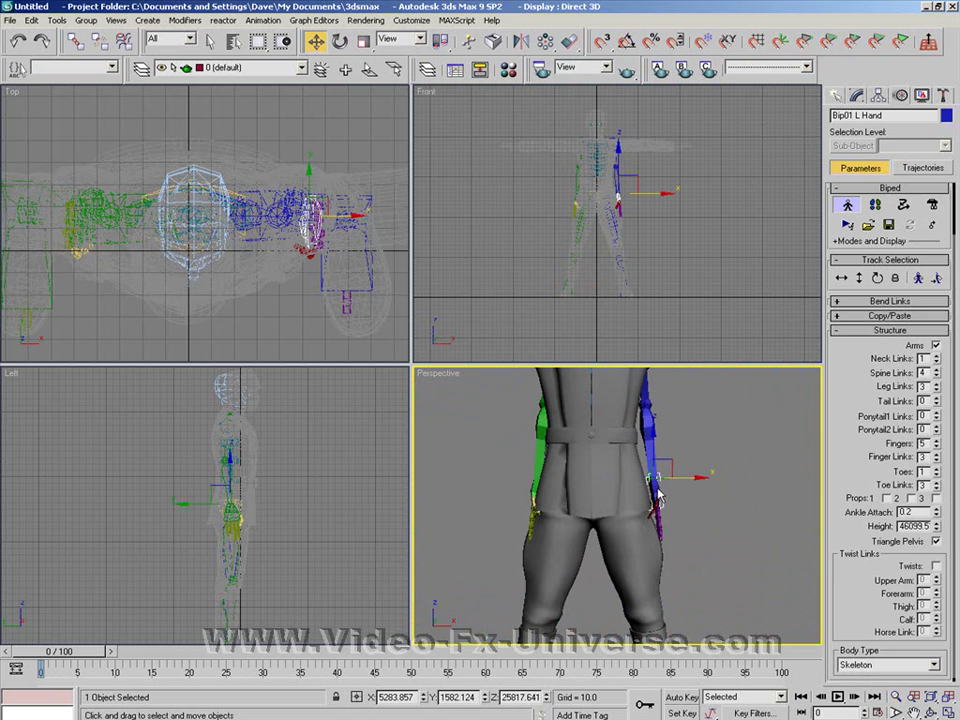
pyautogui.click(919, 278)
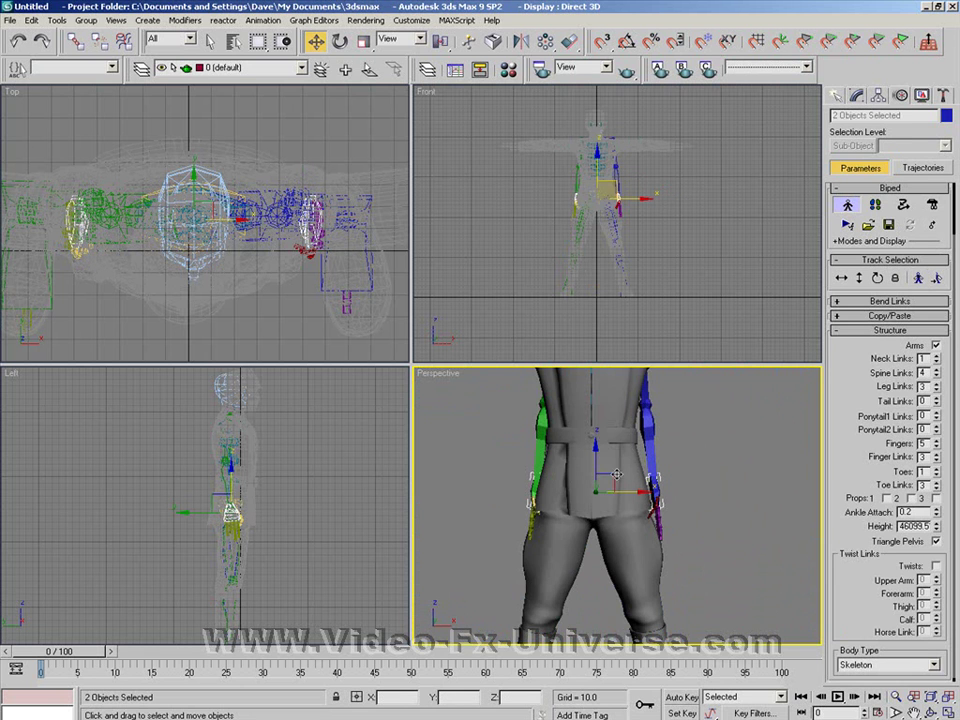
pyautogui.click(340, 41)
pyautogui.moveTo(642, 457); pyautogui.dragTo(679, 418)
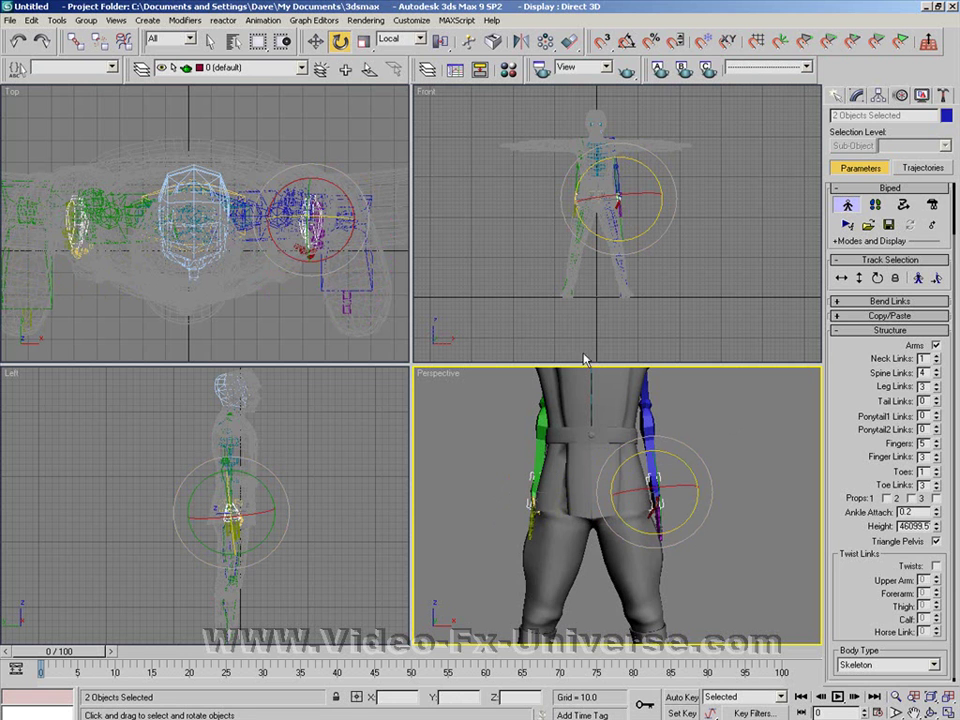
pyautogui.click(314, 42)
pyautogui.moveTo(631, 489); pyautogui.dragTo(689, 528)
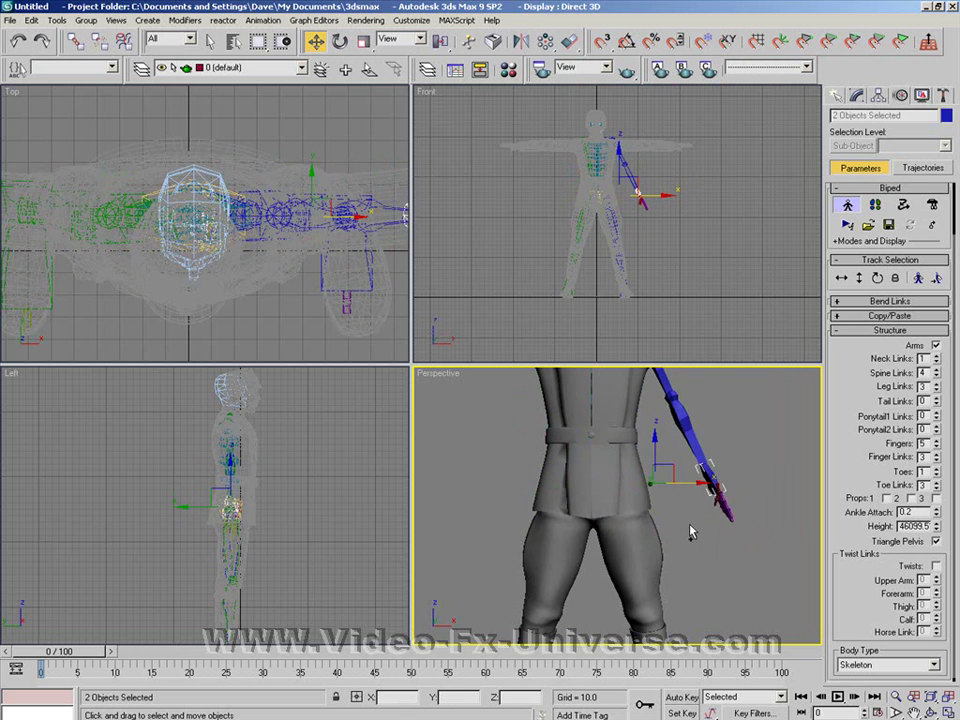
pyautogui.hotkey('ctrl', 'z')
# - Select both upper arms symmetrically and rotate them up to horizontal to match the mesh's outstretched arms
pyautogui.click(645, 386)
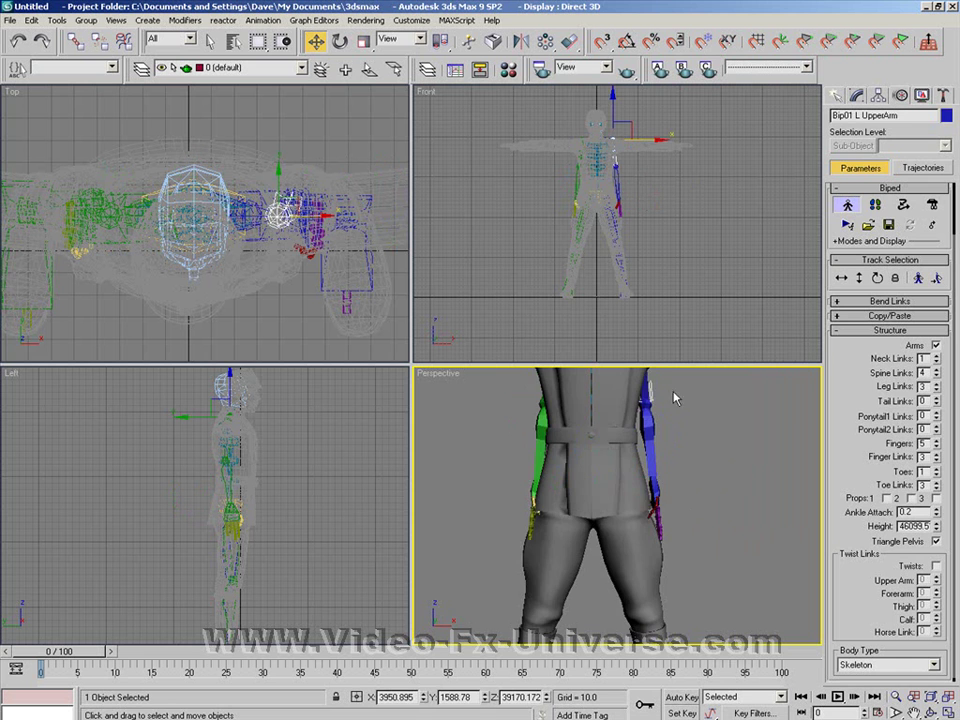
pyautogui.moveTo(645, 386); pyautogui.dragTo(714, 523, button='middle')
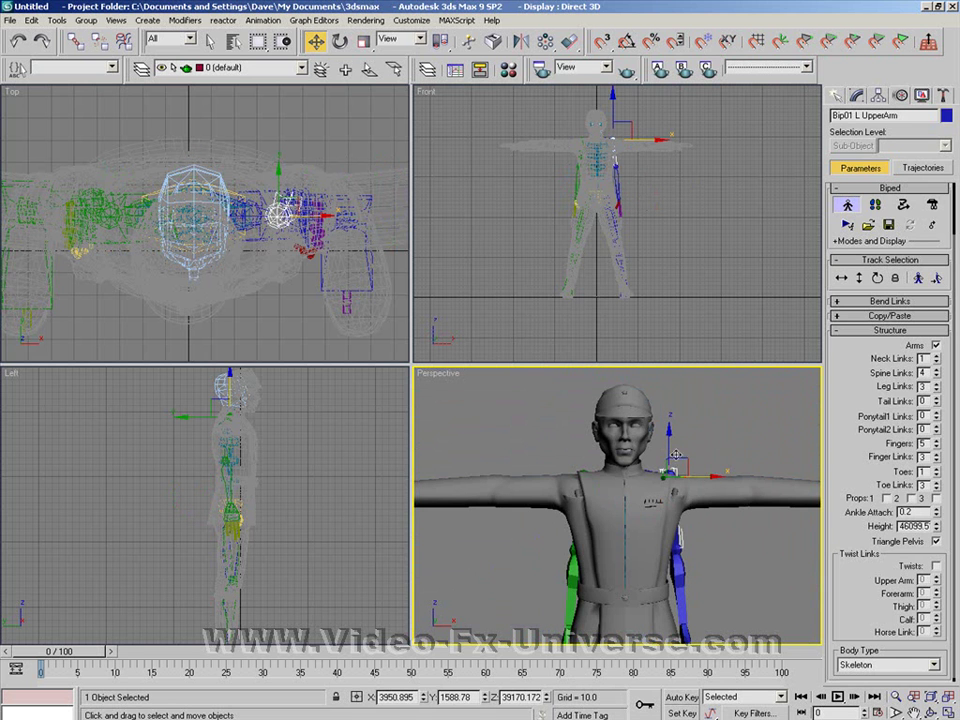
pyautogui.click(340, 41)
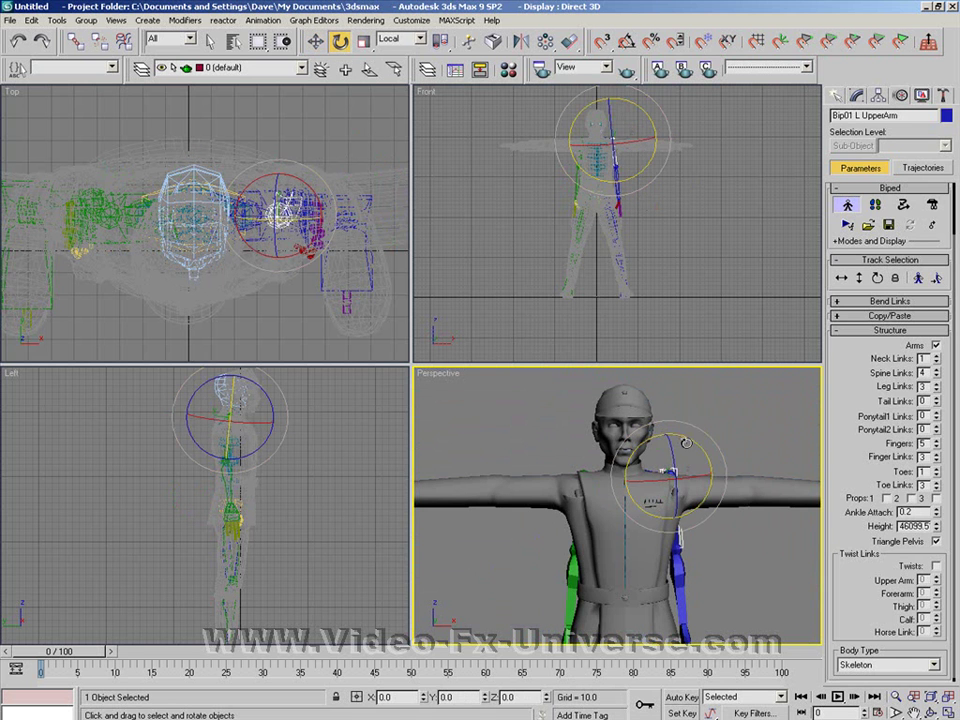
pyautogui.moveTo(672, 418)
pyautogui.mouseDown()
pyautogui.moveTo(675, 438)
pyautogui.moveTo(705, 415)
pyautogui.moveTo(683, 431)
pyautogui.mouseUp()
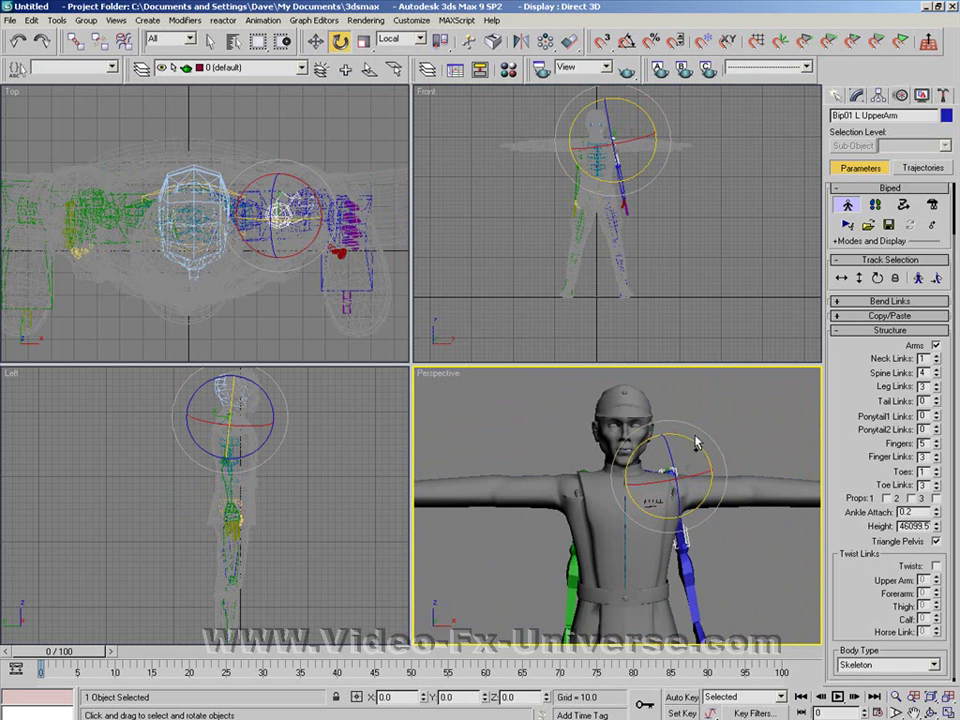
pyautogui.hotkey('ctrl', 'z')
pyautogui.click(918, 280)
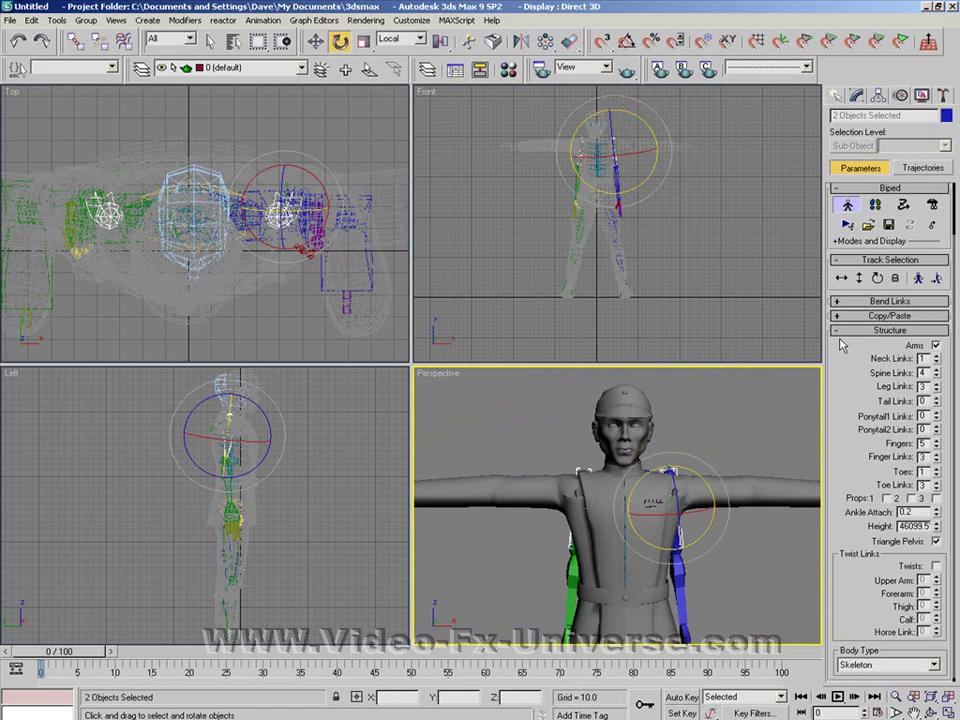
pyautogui.moveTo(694, 468); pyautogui.dragTo(517, 463)
pyautogui.moveTo(718, 434); pyautogui.dragTo(619, 408, button='middle')
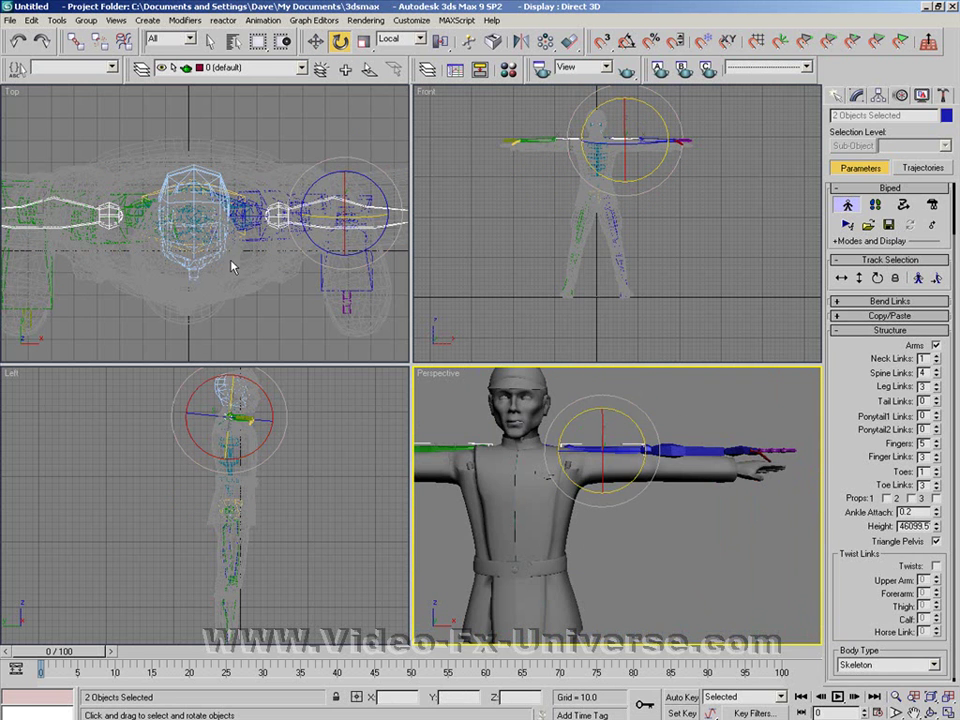
# - Select both clavicles symmetrically and move them down until the arm bones sit inside the mesh's sleeves
pyautogui.moveTo(261, 280); pyautogui.dragTo(317, 294, button='middle')
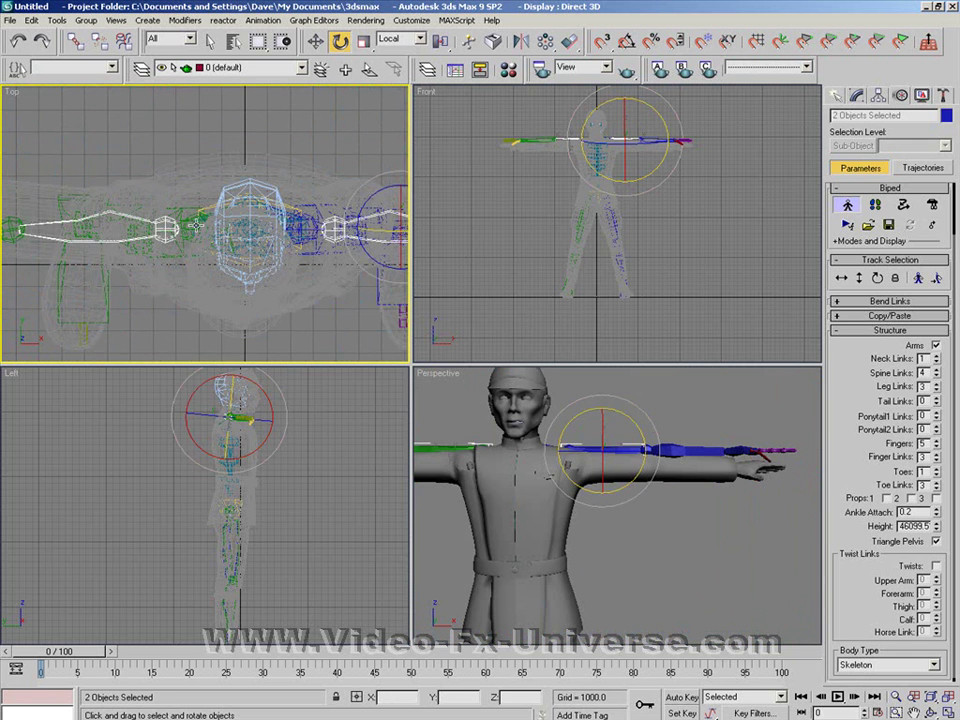
pyautogui.click(187, 219)
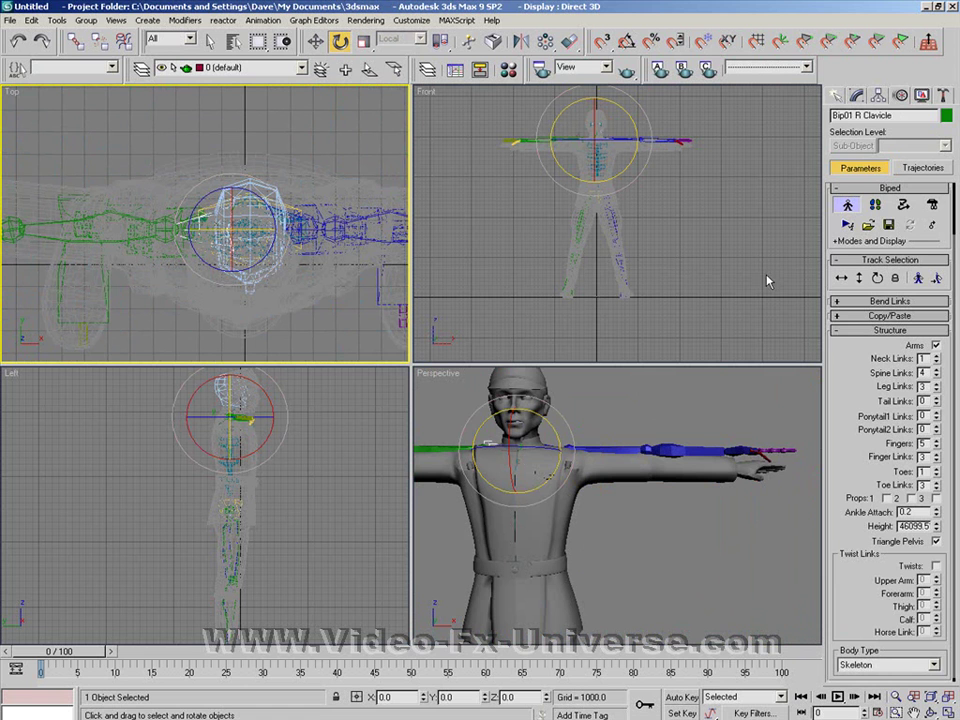
pyautogui.click(918, 280)
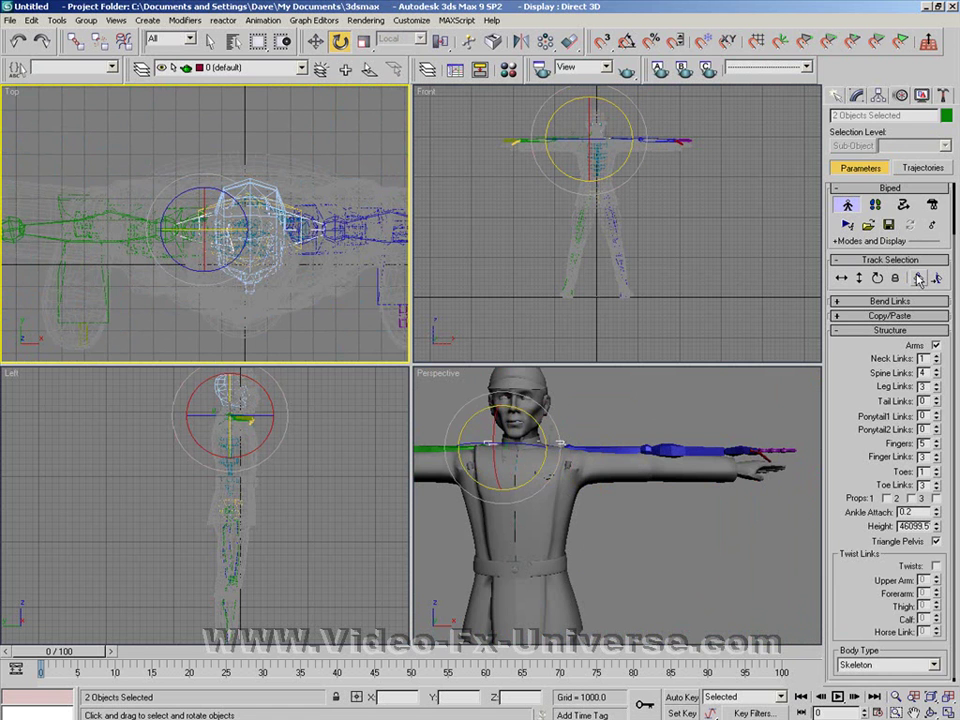
pyautogui.click(314, 42)
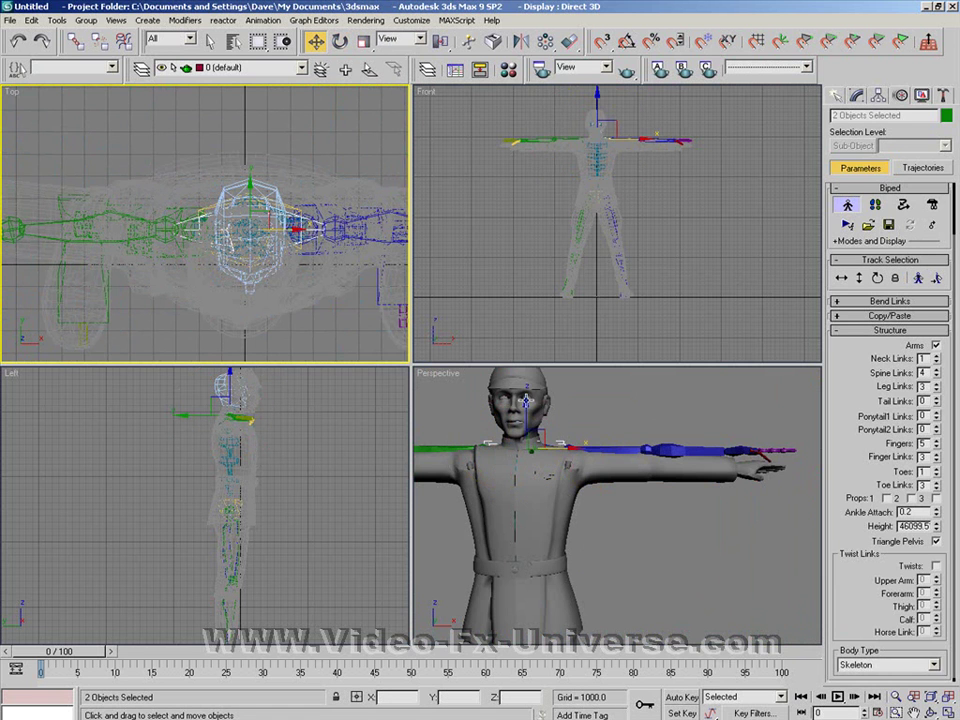
pyautogui.moveTo(526, 400); pyautogui.dragTo(526, 421)
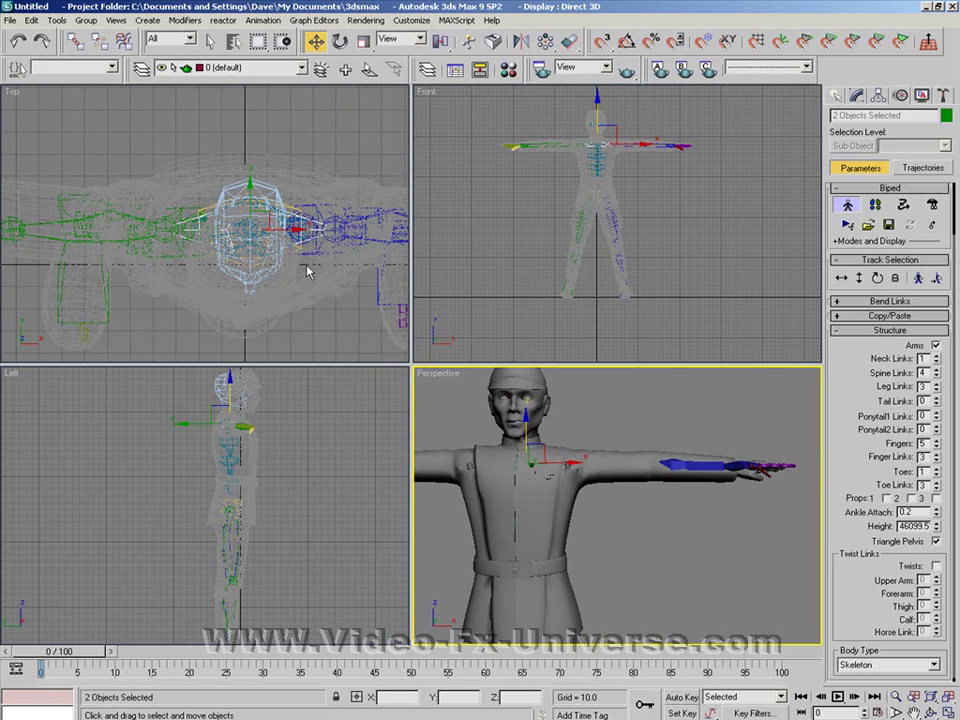
# - Rotate the left forearm at the elbow in the Top view to line up with the mesh's sleeve
pyautogui.moveTo(312, 261); pyautogui.dragTo(88, 241, button='middle')
pyautogui.moveTo(223, 246); pyautogui.dragTo(138, 270, button='middle')
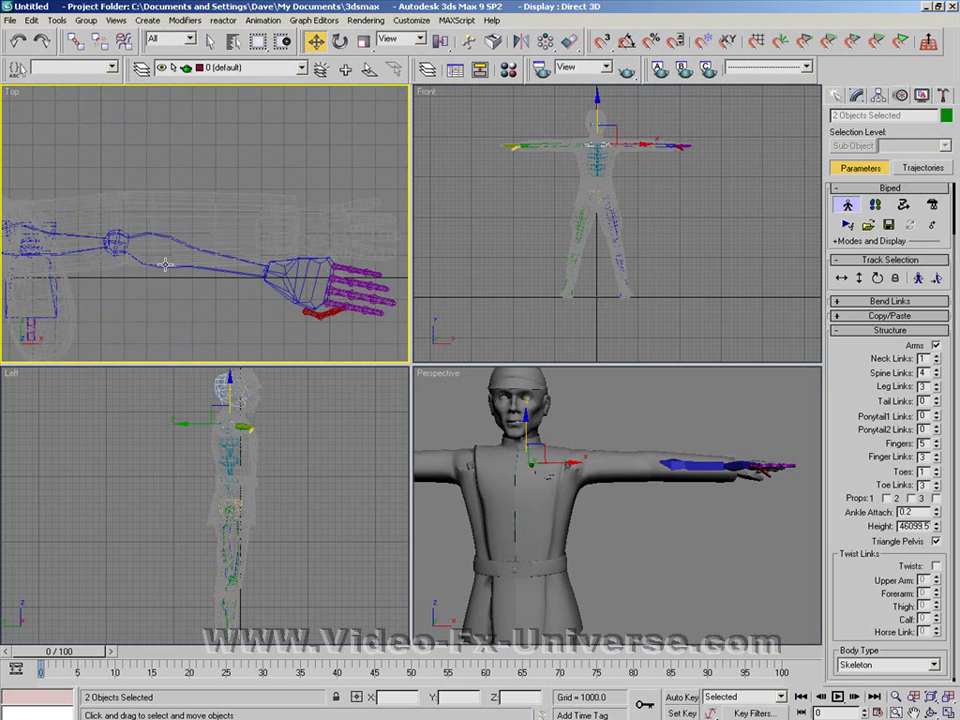
pyautogui.click(166, 264)
pyautogui.press('e')
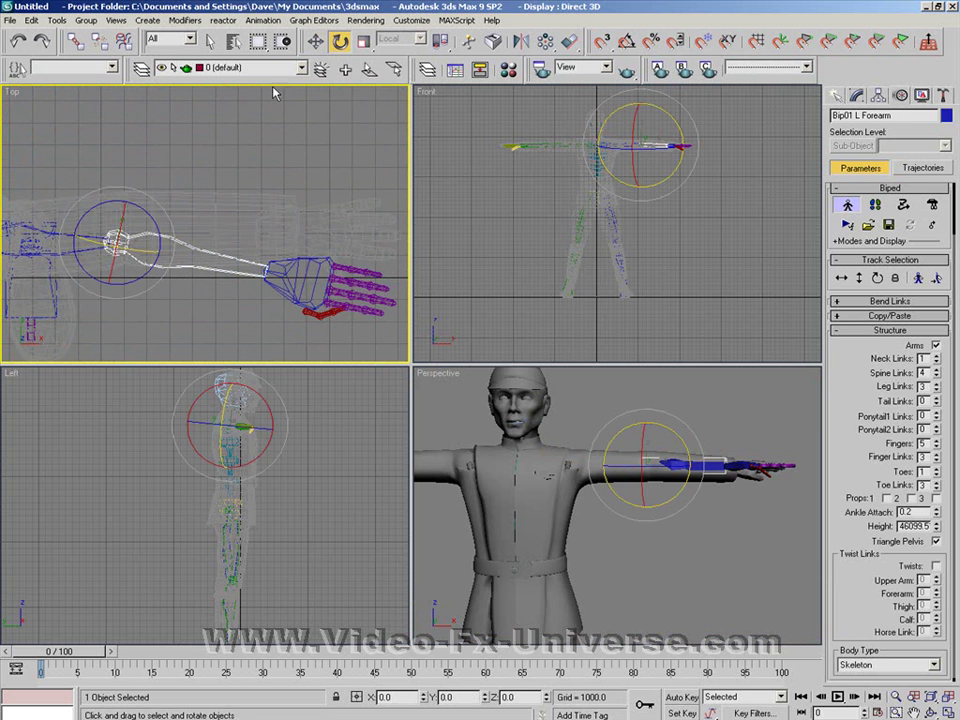
pyautogui.moveTo(141, 206); pyautogui.dragTo(123, 194)
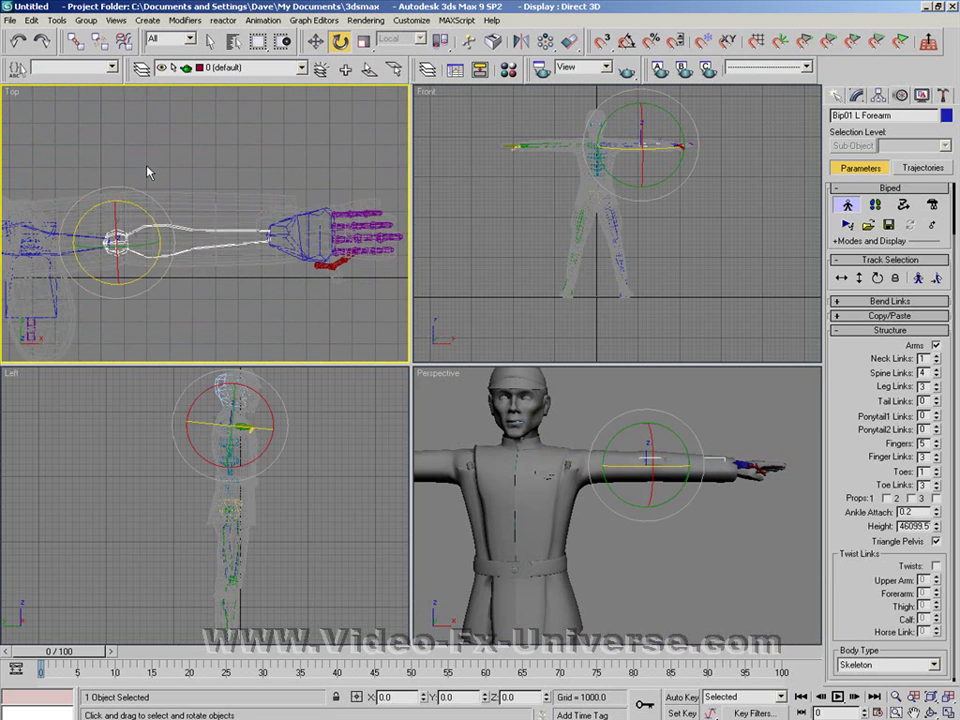
# - Rotate the right forearm at the elbow in the Top view to line it up with the mesh's right sleeve
pyautogui.moveTo(148, 169); pyautogui.dragTo(484, 137, button='middle')
pyautogui.moveTo(70, 200); pyautogui.dragTo(195, 198, button='middle')
pyautogui.scroll(-4, 233, 211)
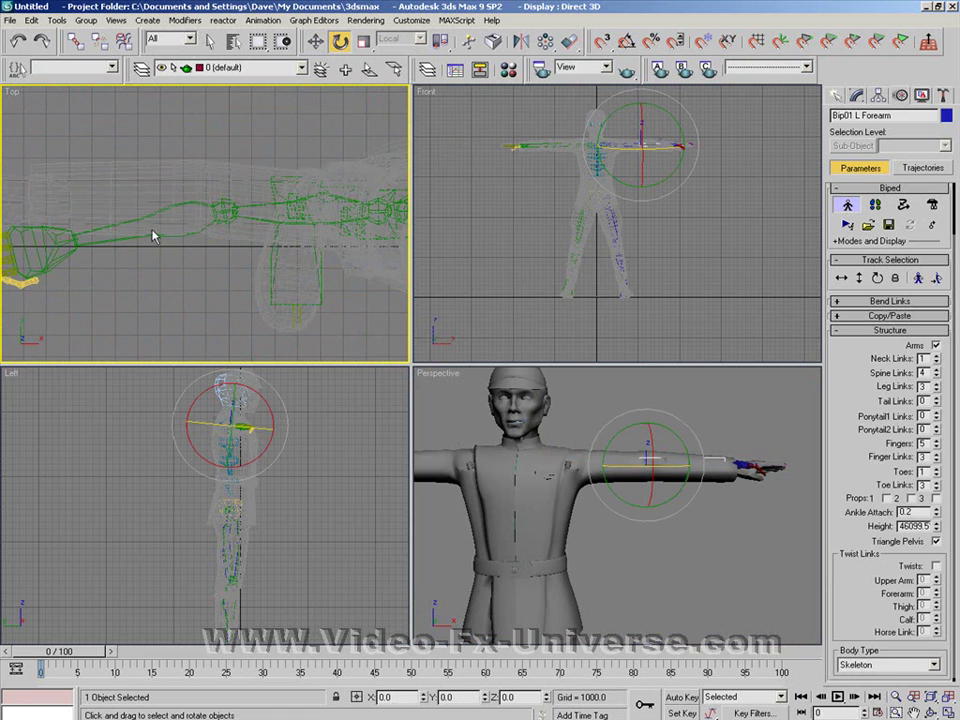
pyautogui.click(171, 230)
pyautogui.moveTo(249, 176); pyautogui.dragTo(263, 174)
# - Rotate the right upper arm about 2.4 degrees in the Top view to center the arm and hand in the mesh
pyautogui.click(310, 199)
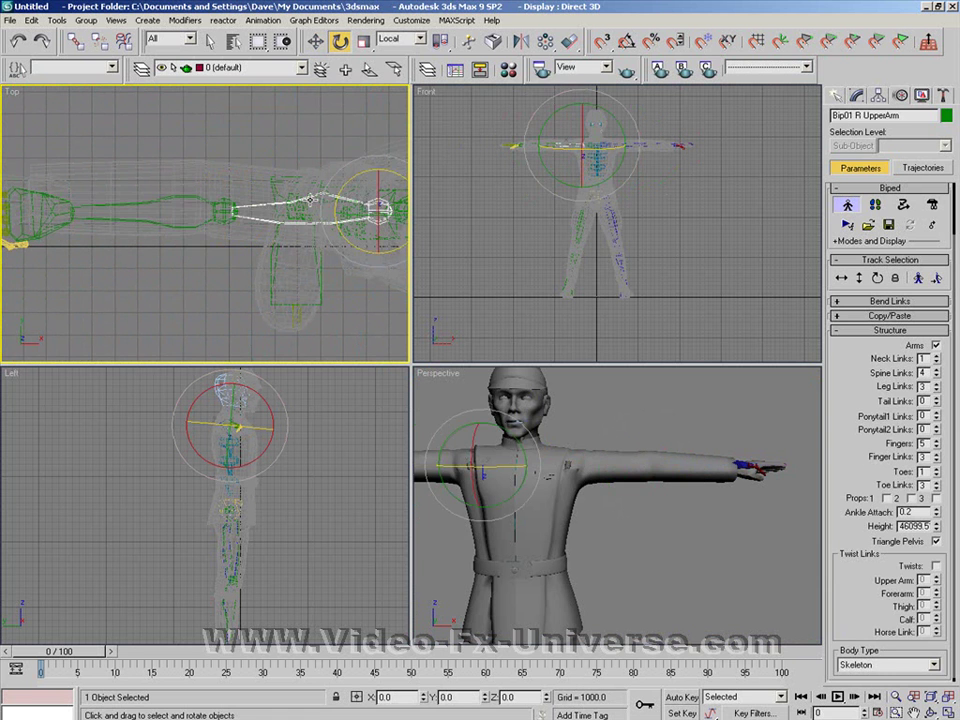
pyautogui.moveTo(362, 175); pyautogui.dragTo(365, 172)
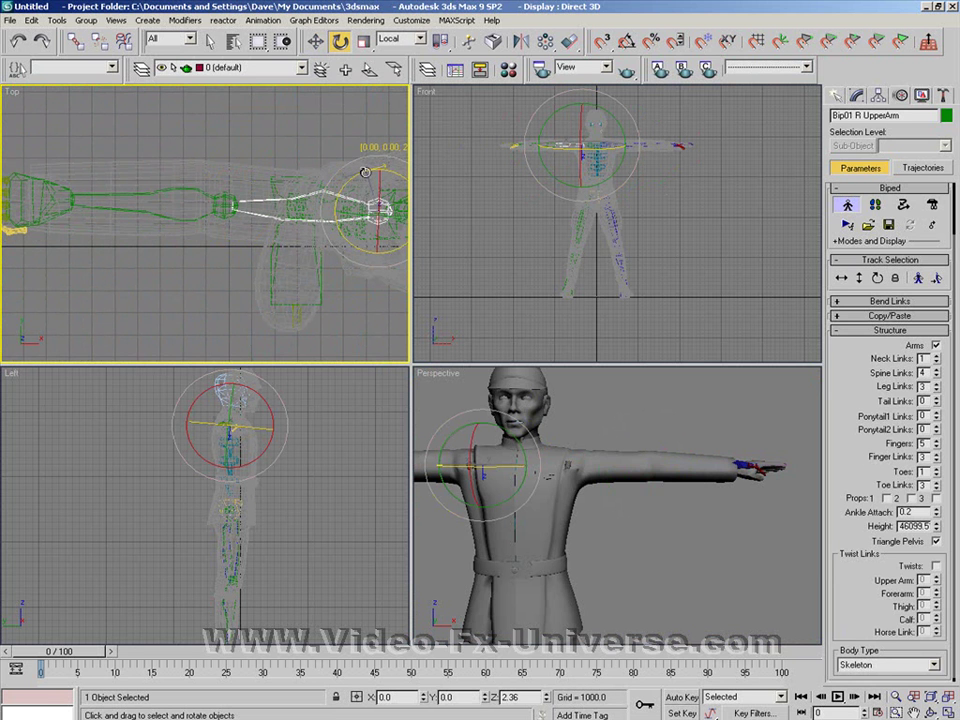
pyautogui.moveTo(152, 180); pyautogui.dragTo(324, 198, button='middle')
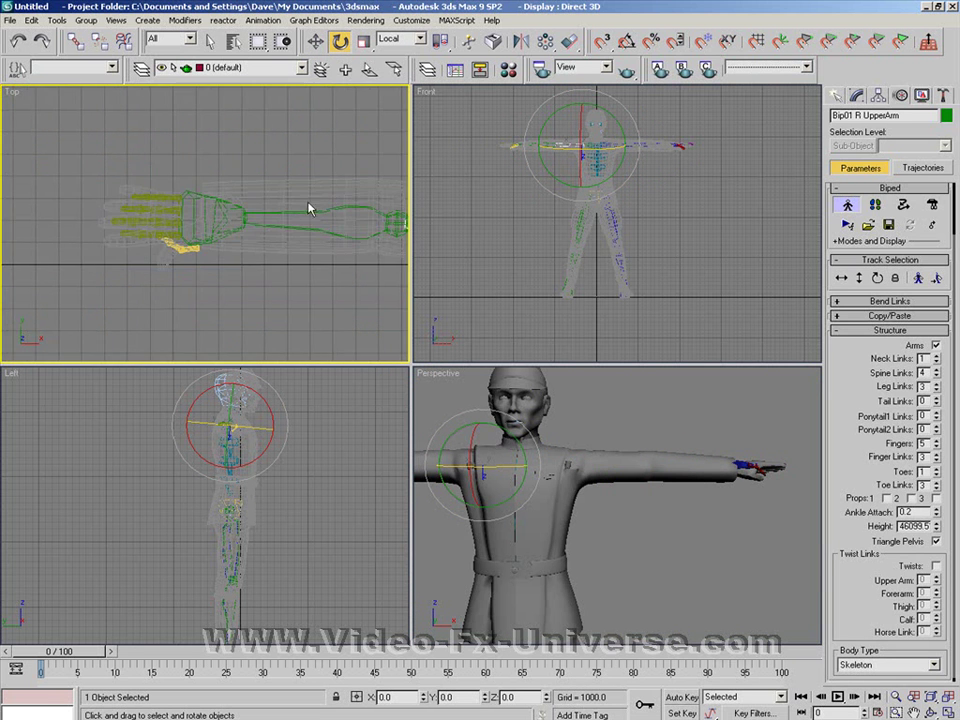
pyautogui.scroll(8, 101, 210)
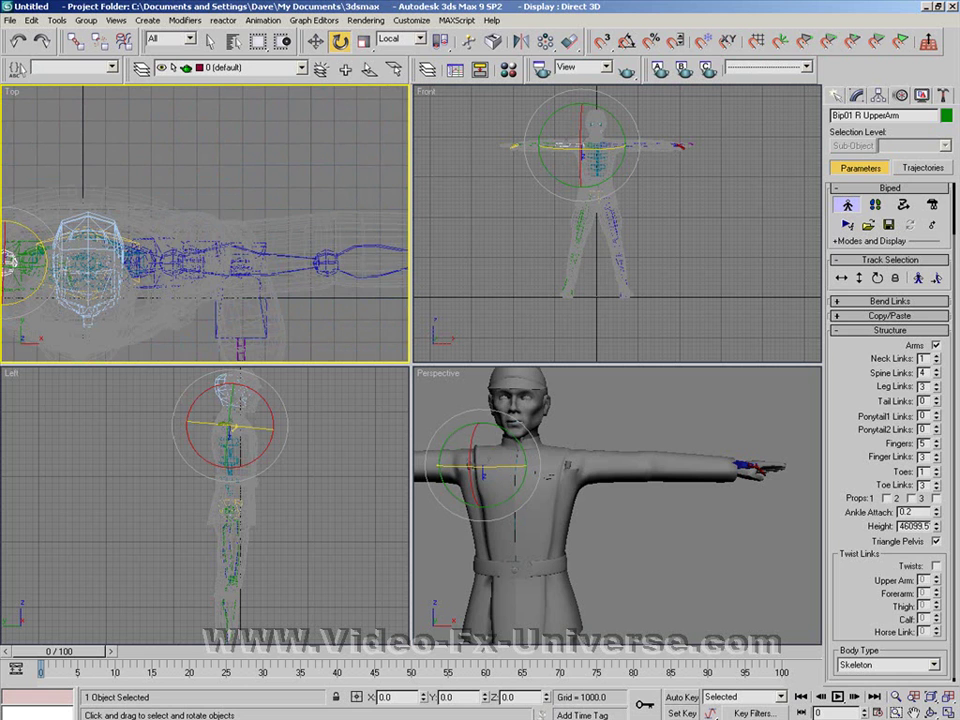
# - Move the left little finger's base bone toward the hand's outer edge in the Top view and angle it along the mesh finger
pyautogui.moveTo(260, 220); pyautogui.dragTo(41, 217, button='middle')
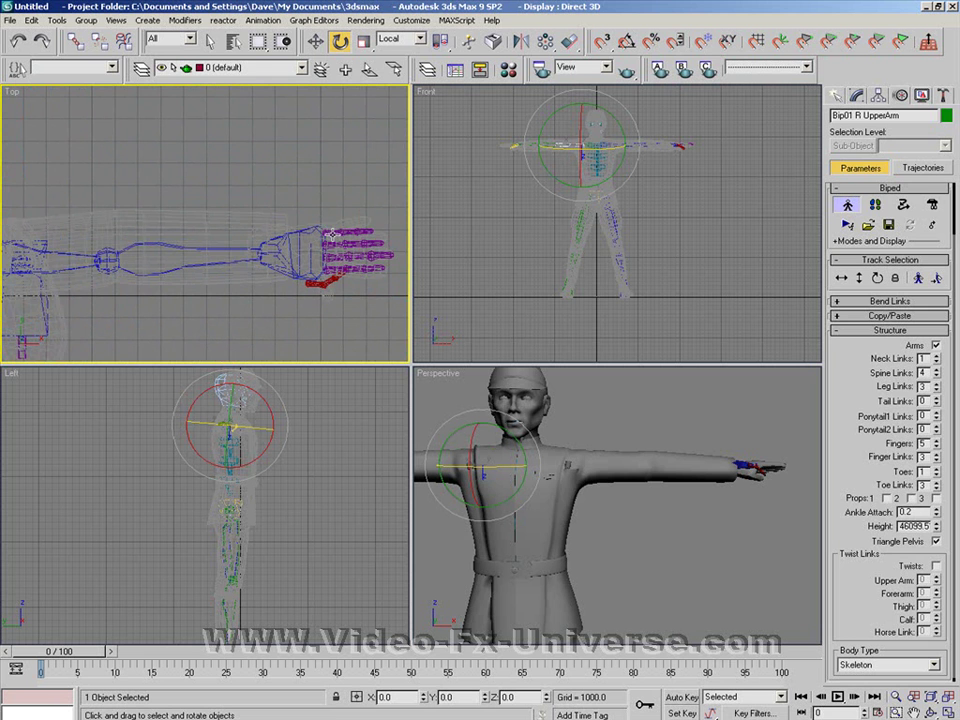
pyautogui.hotkey('alt', 'z')
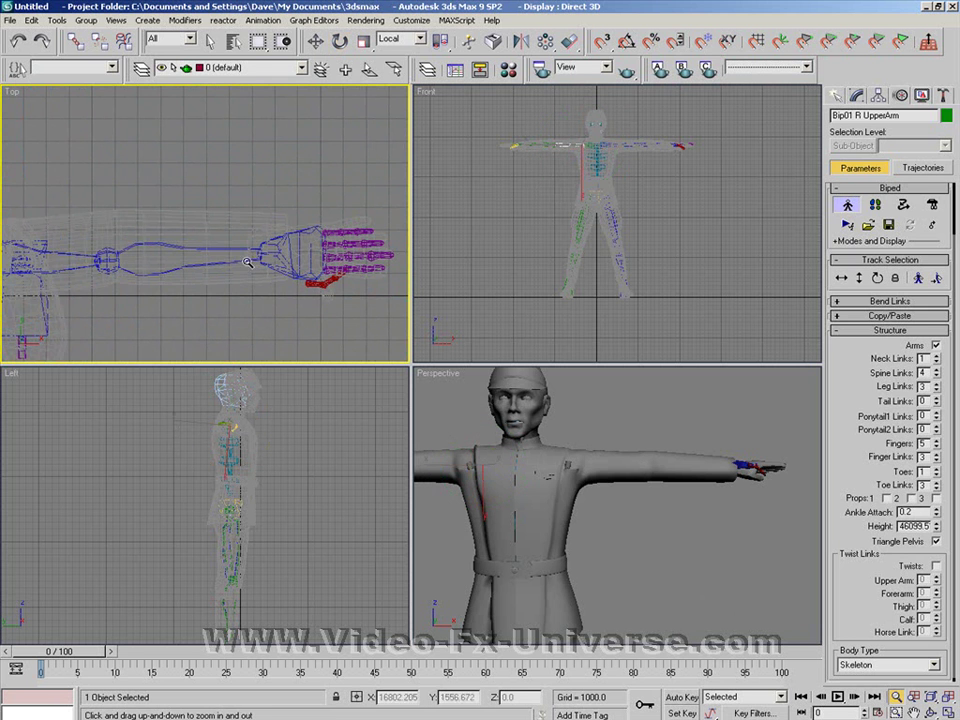
pyautogui.moveTo(251, 266); pyautogui.dragTo(333, 212)
pyautogui.moveTo(360, 218); pyautogui.dragTo(101, 163, button='middle')
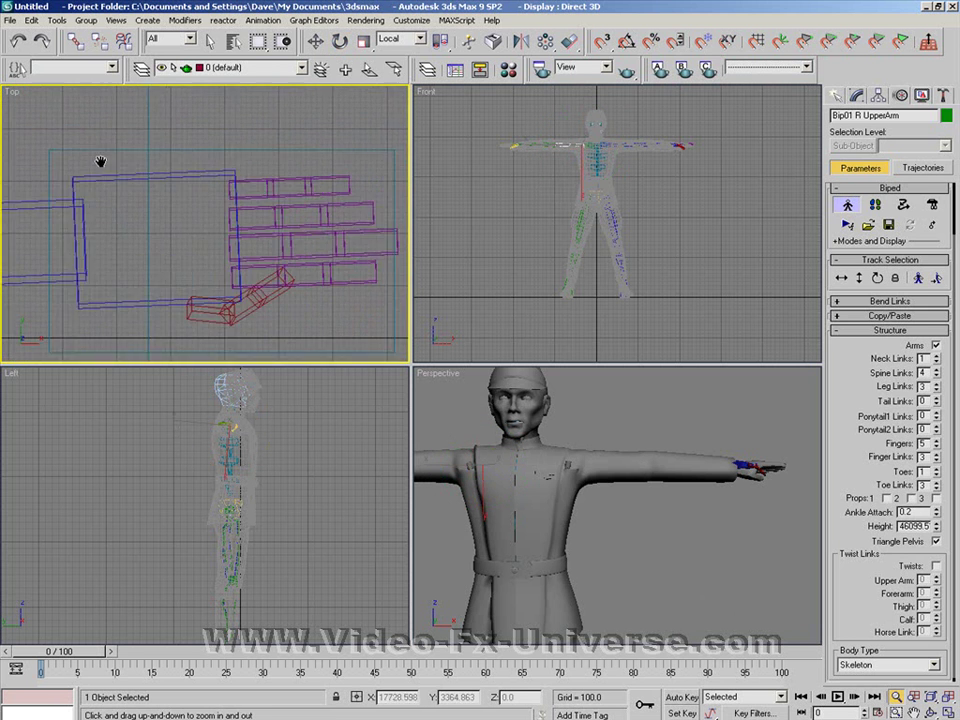
pyautogui.moveTo(265, 227); pyautogui.dragTo(277, 209)
pyautogui.moveTo(224, 157); pyautogui.dragTo(184, 181, button='middle')
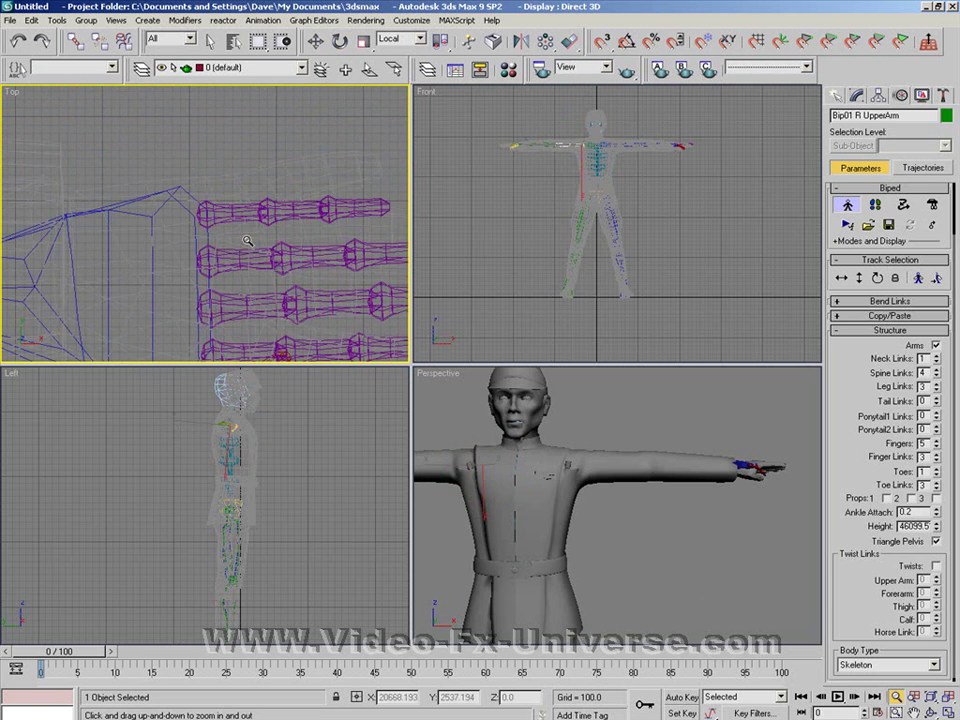
pyautogui.click(315, 41)
pyautogui.click(222, 212)
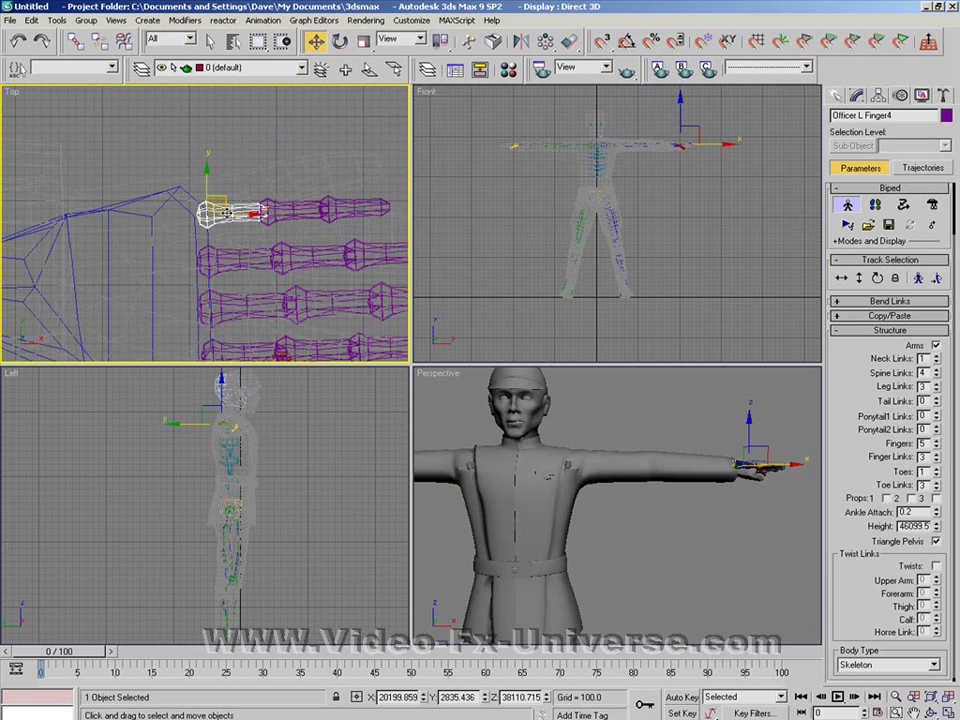
pyautogui.moveTo(206, 200); pyautogui.dragTo(212, 160)
pyautogui.click(340, 42)
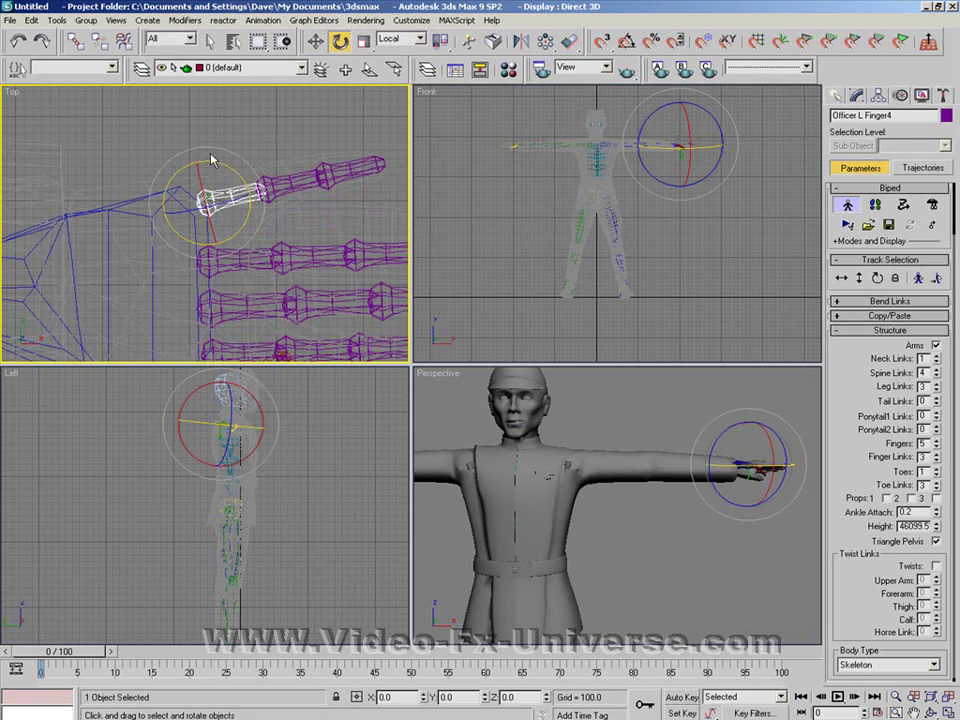
# - Scale the left little finger's tip bone to about 89% along its length to match the mesh fingertip
pyautogui.click(372, 164)
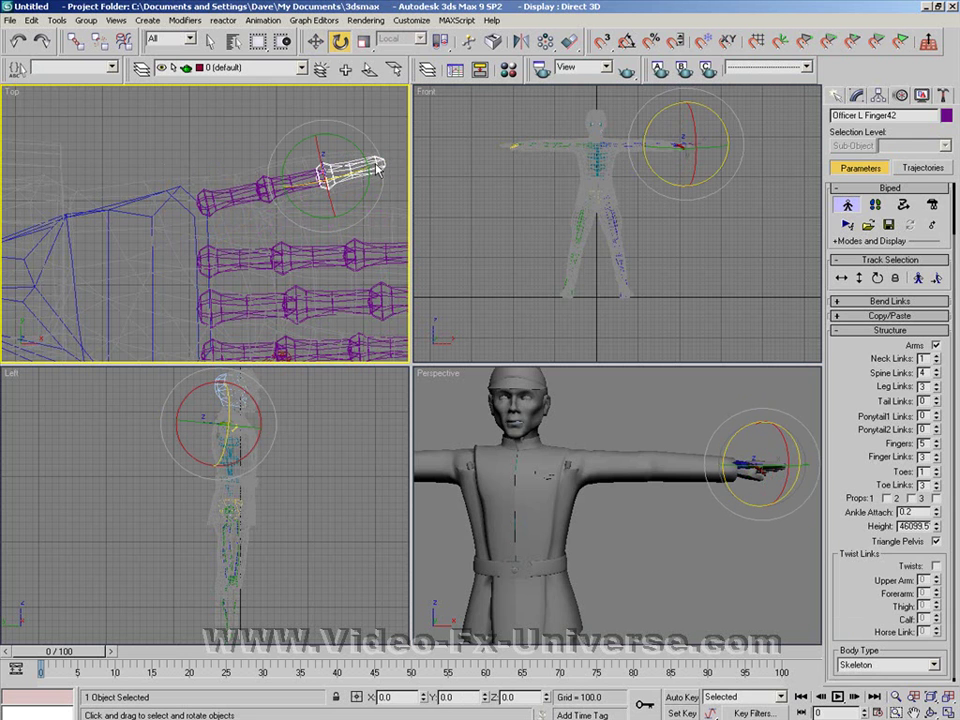
pyautogui.press('r')
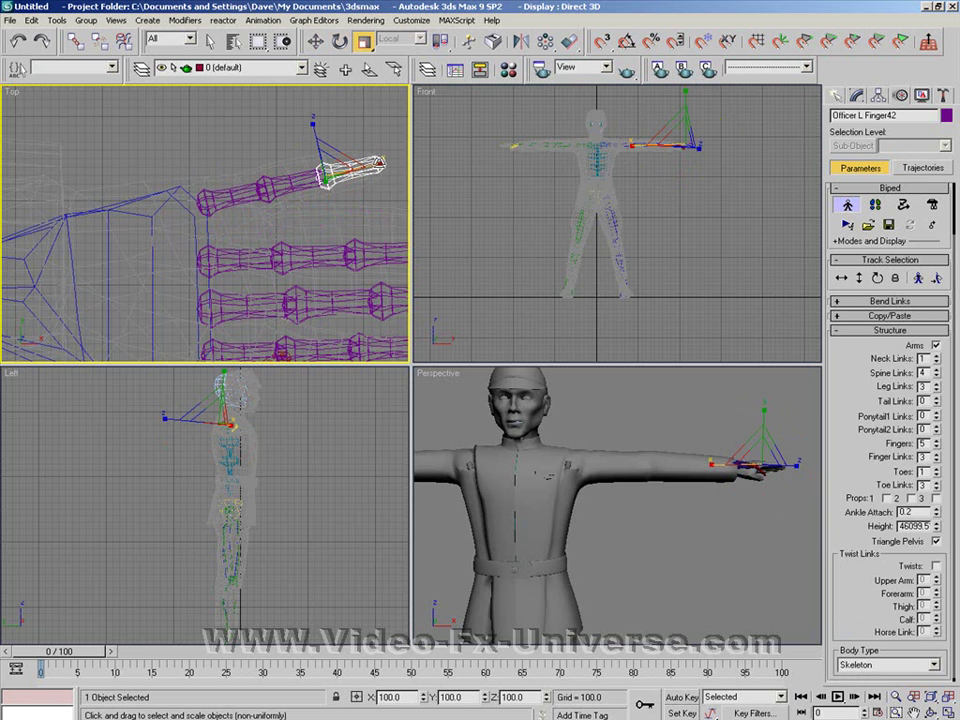
pyautogui.moveTo(379, 164); pyautogui.dragTo(370, 165)
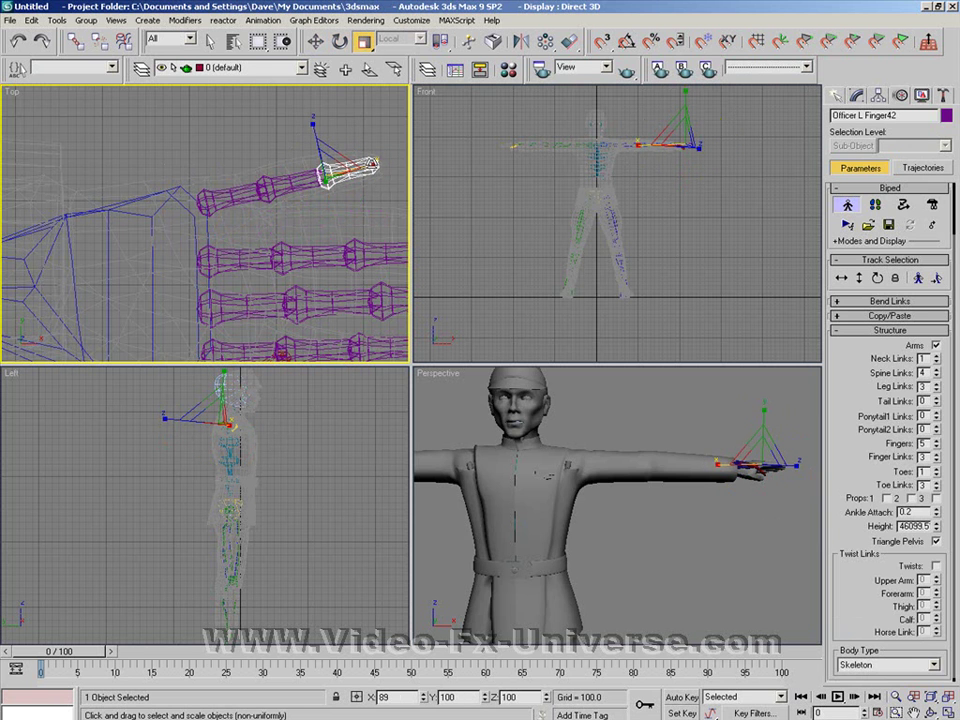
# - Move the left ring finger's base bone toward the little finger in the Top view to sit in the mesh finger
pyautogui.moveTo(326, 236); pyautogui.dragTo(165, 215, button='middle')
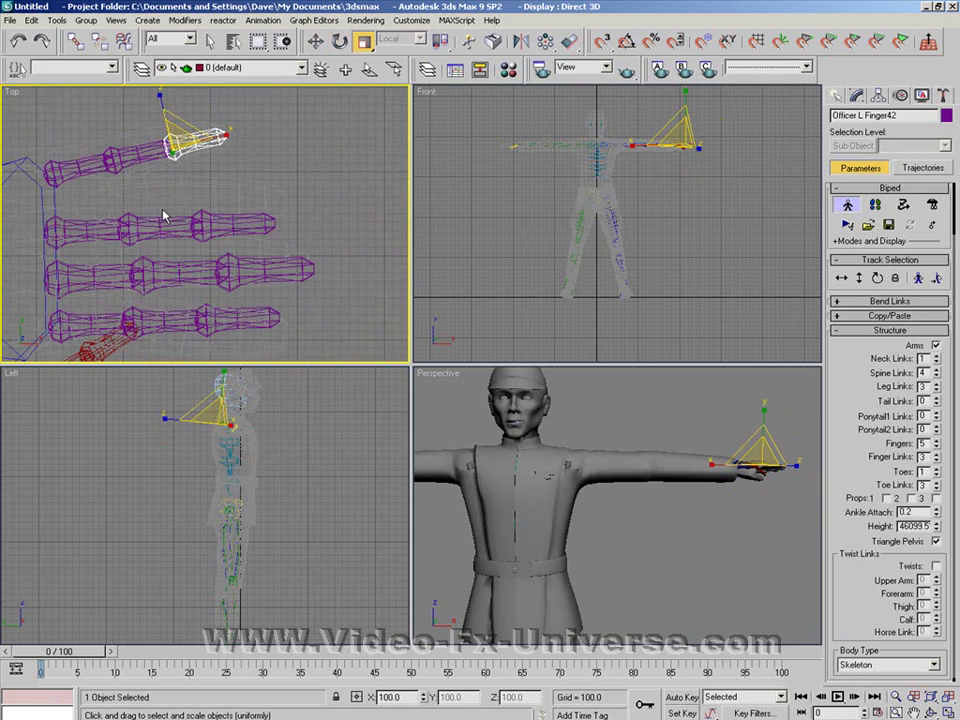
pyautogui.click(68, 230)
pyautogui.press('w')
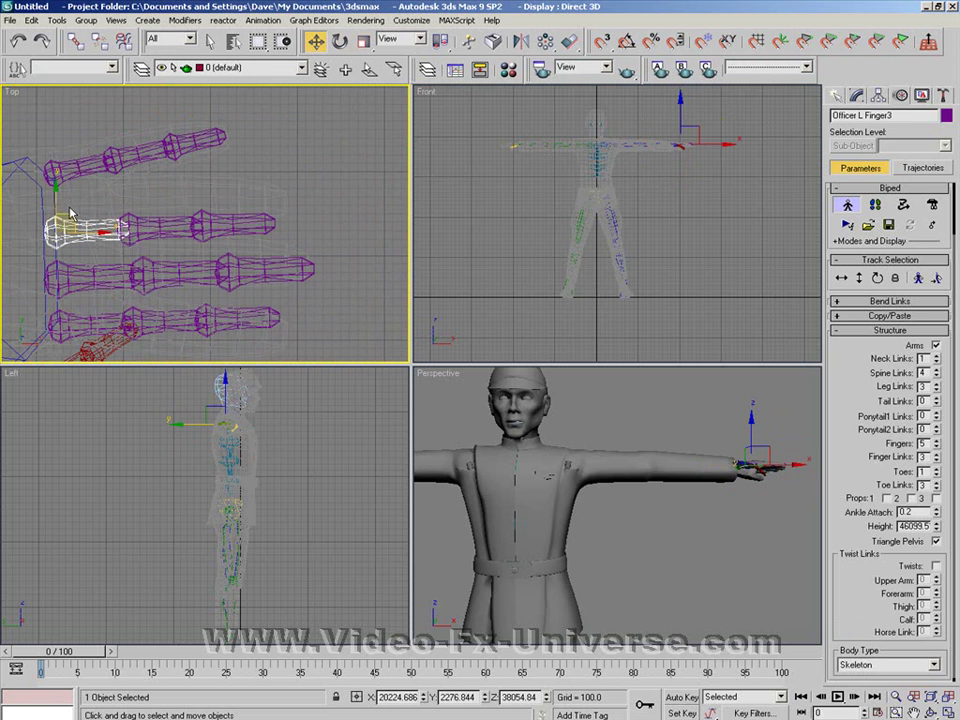
pyautogui.moveTo(55, 213); pyautogui.dragTo(56, 182)
# - Move the left middle finger's base bone toward the ring finger and rotate it slightly to follow the mesh finger
pyautogui.moveTo(82, 236); pyautogui.dragTo(196, 214, button='middle')
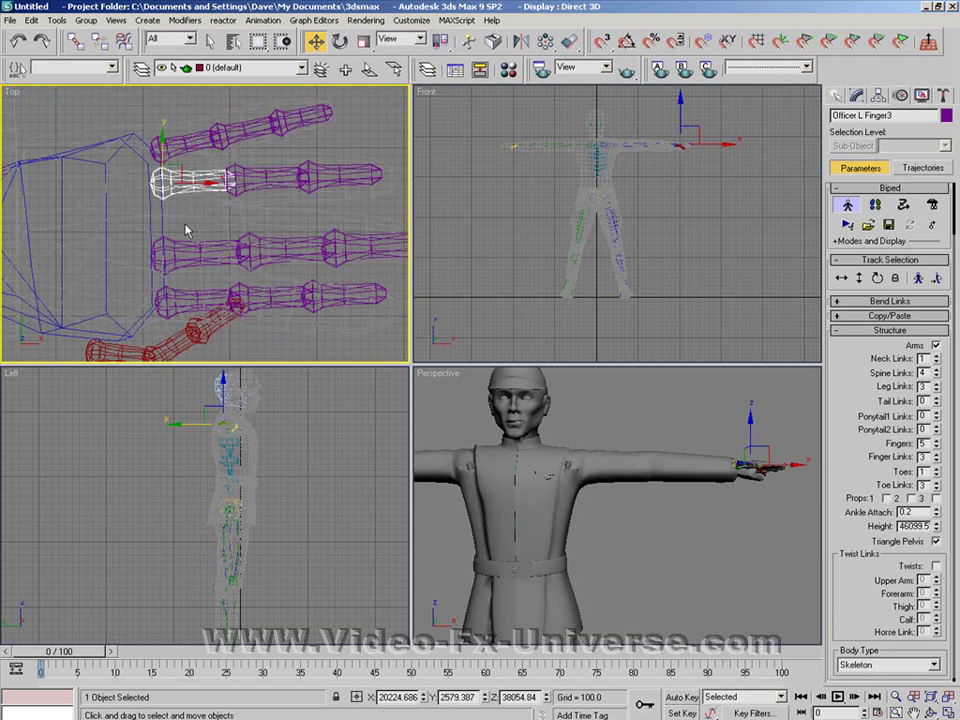
pyautogui.click(165, 250)
pyautogui.moveTo(165, 250); pyautogui.dragTo(185, 268)
pyautogui.click(340, 41)
# - Shorten the left middle finger's tip bone along its length and slightly adjust the length of its middle bone
pyautogui.moveTo(265, 236); pyautogui.dragTo(157, 240, button='middle')
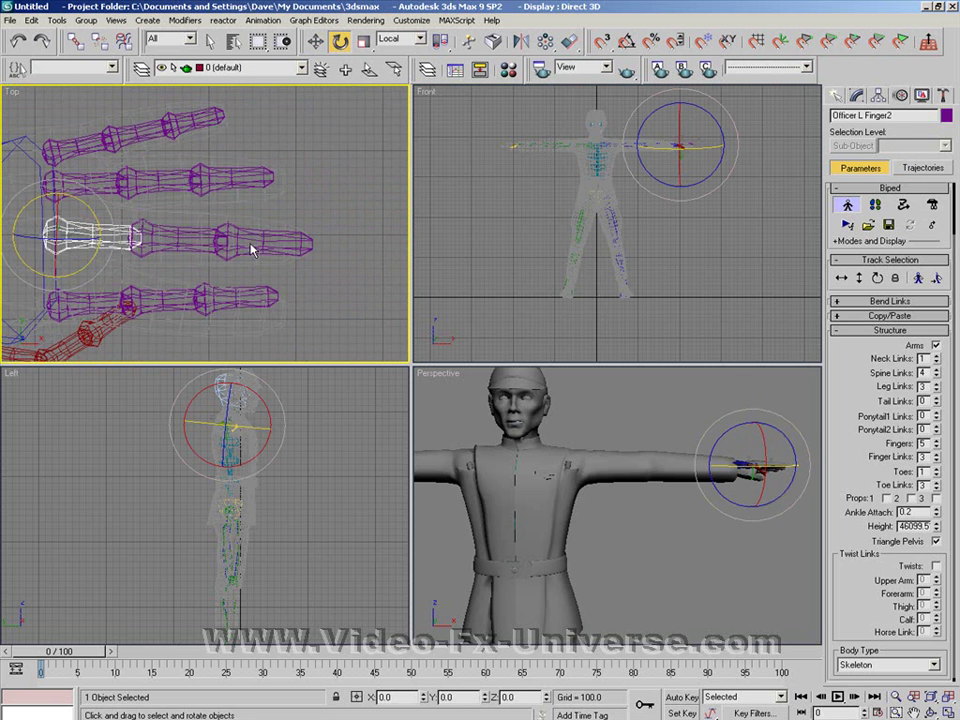
pyautogui.click(252, 248)
pyautogui.press('r')
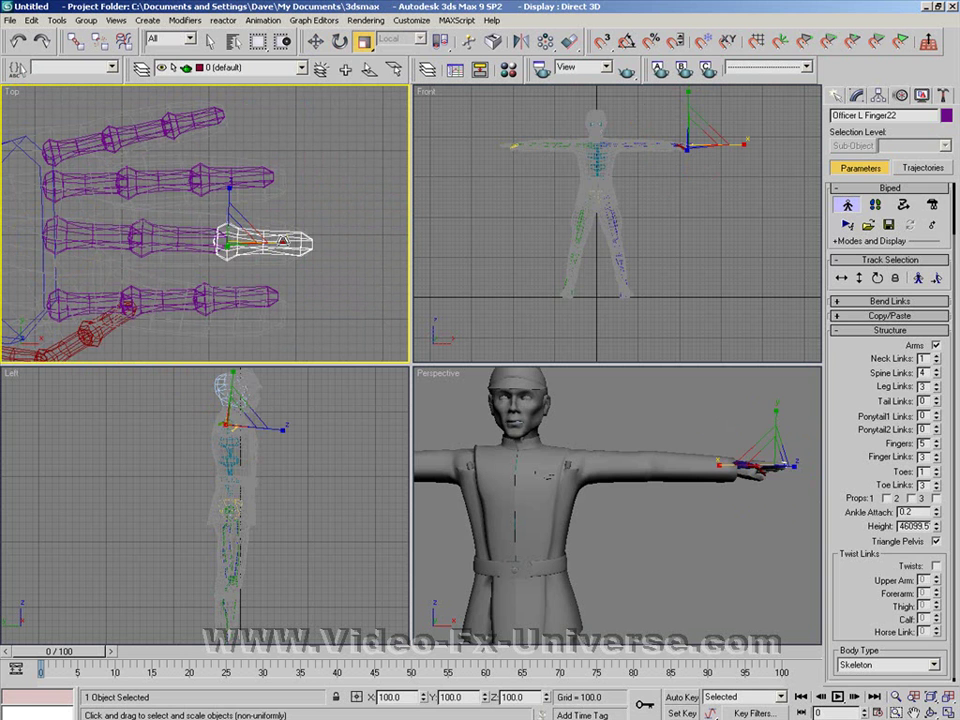
pyautogui.moveTo(283, 241); pyautogui.dragTo(266, 242)
pyautogui.click(171, 243)
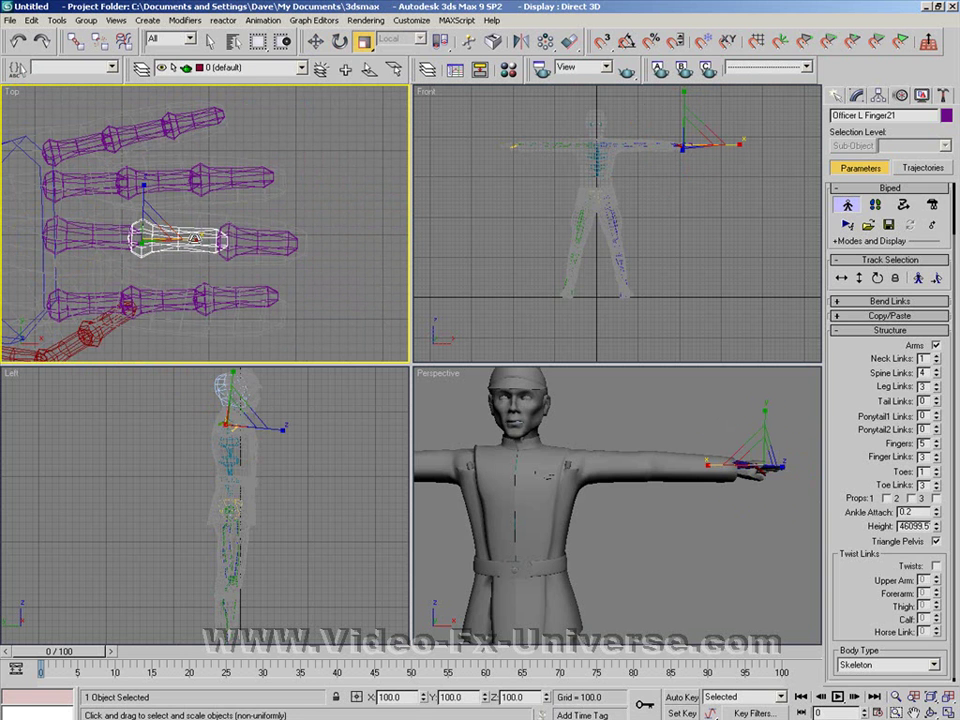
pyautogui.moveTo(195, 238); pyautogui.dragTo(196, 237)
pyautogui.moveTo(197, 242); pyautogui.dragTo(281, 185, button='middle')
pyautogui.click(144, 244)
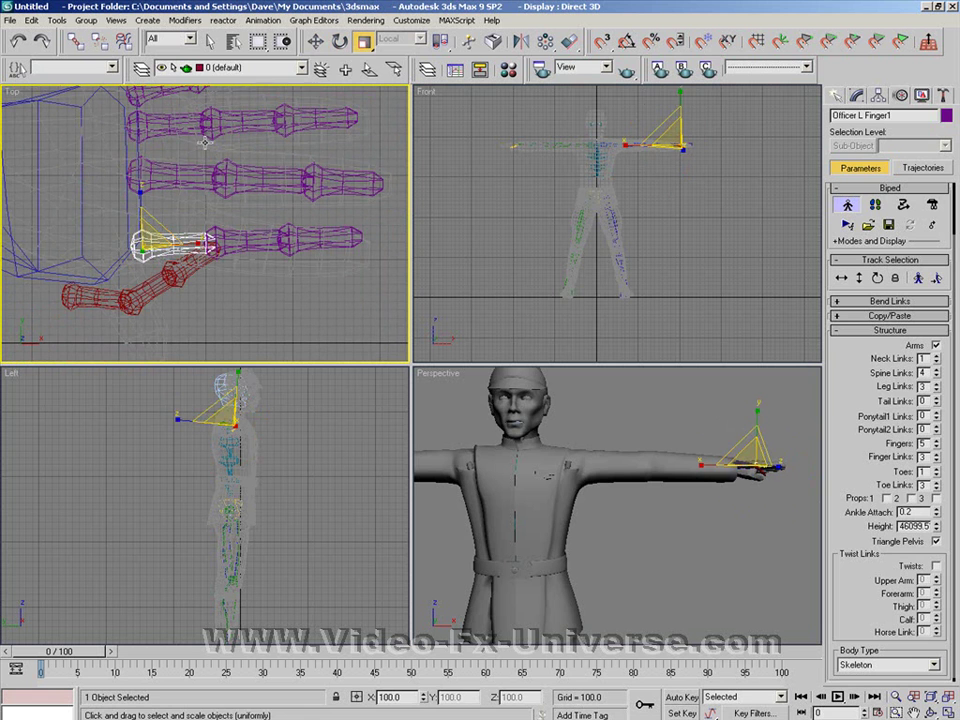
pyautogui.click(315, 42)
pyautogui.moveTo(136, 202); pyautogui.dragTo(139, 193)
pyautogui.hotkey('ctrl', 'z')
# - Rotate the left index finger's base bone slightly toward the thumb in the Top view to follow the mesh finger
pyautogui.click(155, 237)
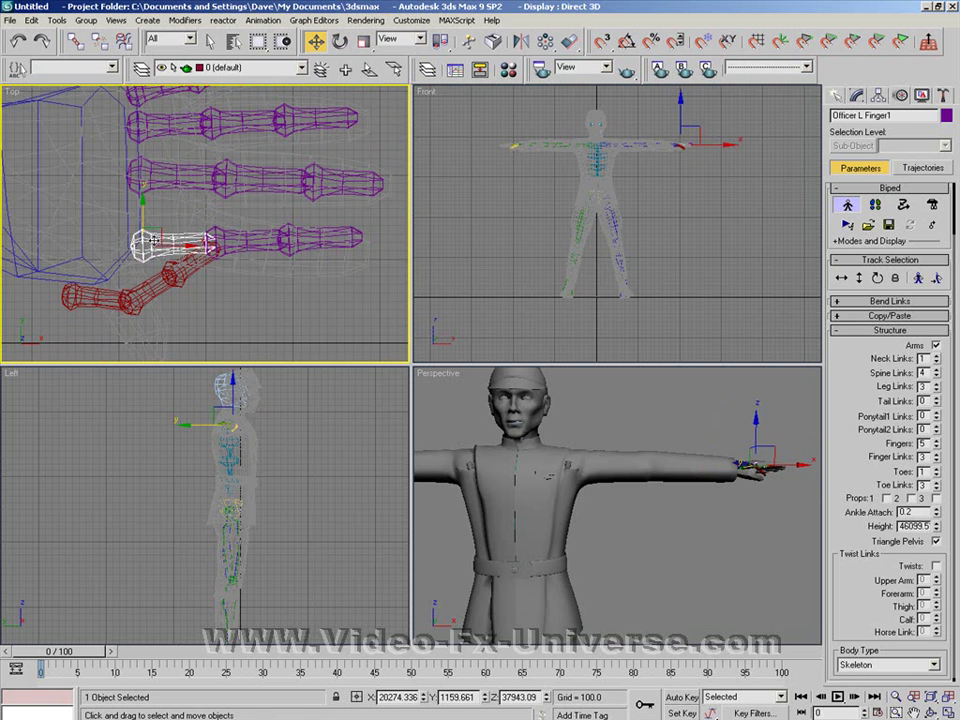
pyautogui.click(341, 42)
pyautogui.moveTo(167, 203); pyautogui.dragTo(178, 205)
# - Move the left thumb's base bone down and back toward the wrist in the Front view to meet the root of the mesh thumb
pyautogui.moveTo(98, 240); pyautogui.dragTo(143, 137, button='middle')
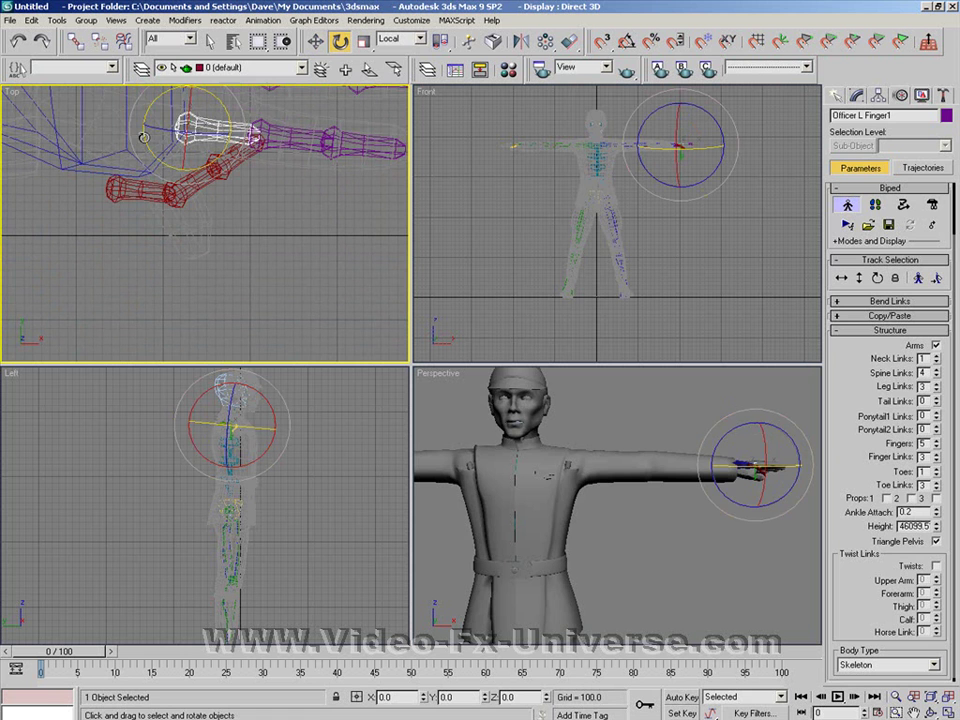
pyautogui.click(120, 190)
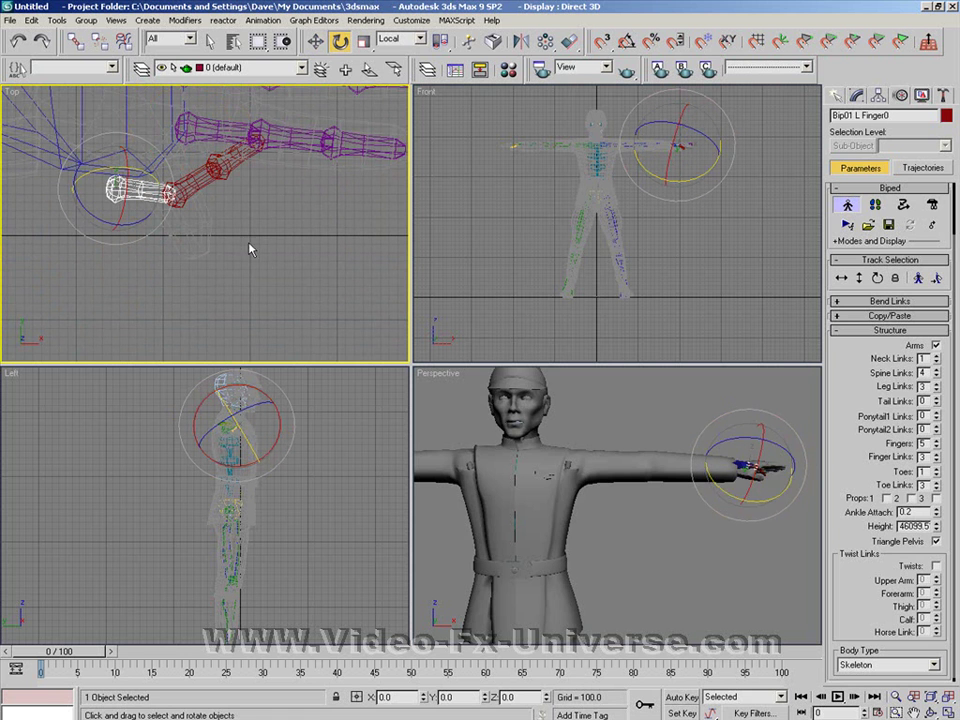
pyautogui.moveTo(676, 409); pyautogui.dragTo(561, 411, button='middle')
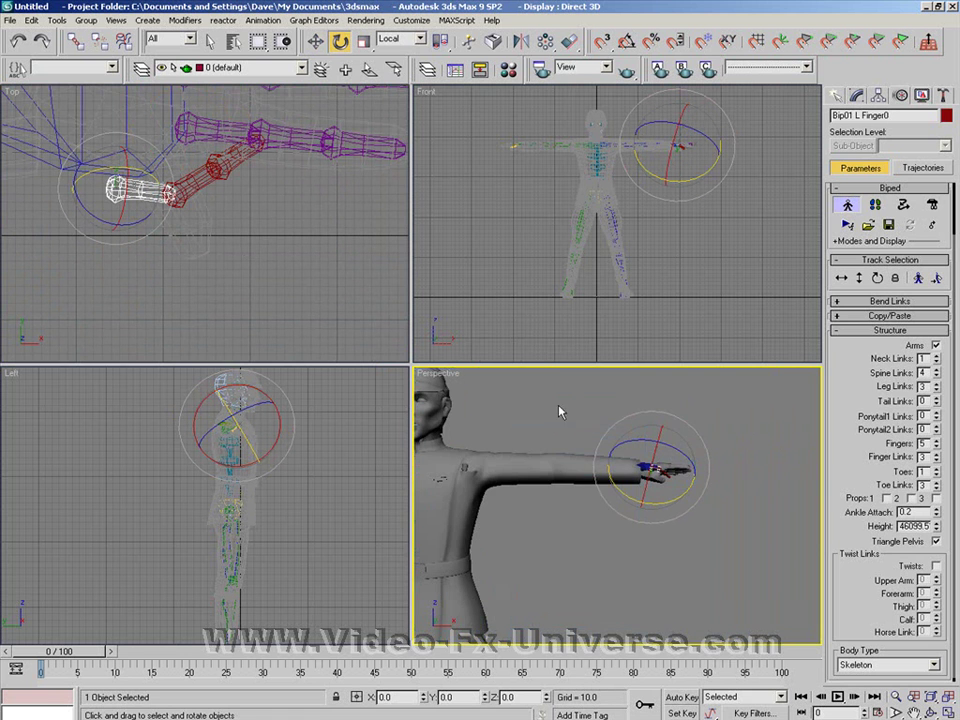
pyautogui.click(897, 698)
pyautogui.moveTo(606, 568)
pyautogui.mouseDown()
pyautogui.moveTo(589, 578)
pyautogui.moveTo(647, 568)
pyautogui.moveTo(737, 465)
pyautogui.moveTo(639, 566)
pyautogui.moveTo(628, 497)
pyautogui.moveTo(666, 542)
pyautogui.moveTo(731, 422)
pyautogui.moveTo(650, 500)
pyautogui.moveTo(666, 492)
pyautogui.moveTo(546, 505)
pyautogui.mouseUp()
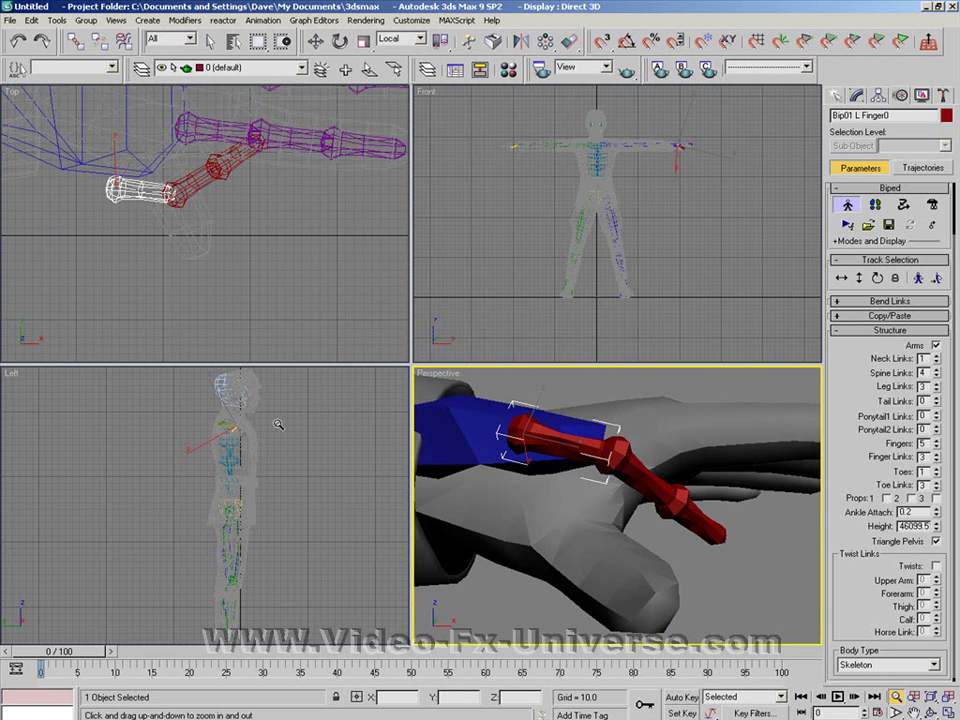
pyautogui.moveTo(180, 263); pyautogui.dragTo(204, 255)
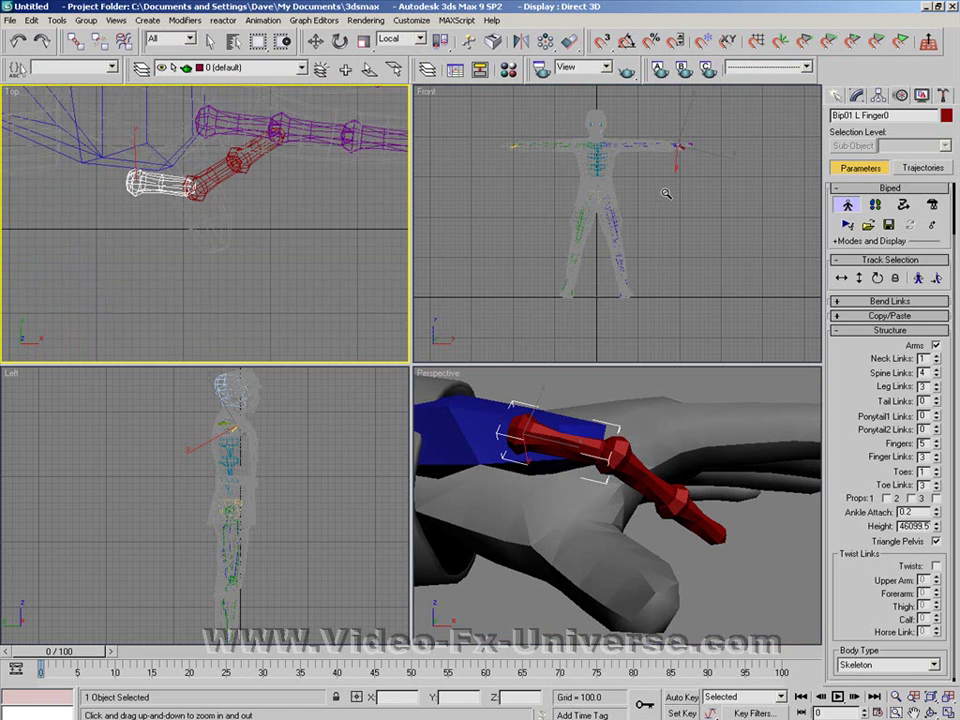
pyautogui.moveTo(666, 193); pyautogui.dragTo(587, 124)
pyautogui.click(896, 698)
pyautogui.moveTo(587, 124); pyautogui.dragTo(602, 268, button='middle')
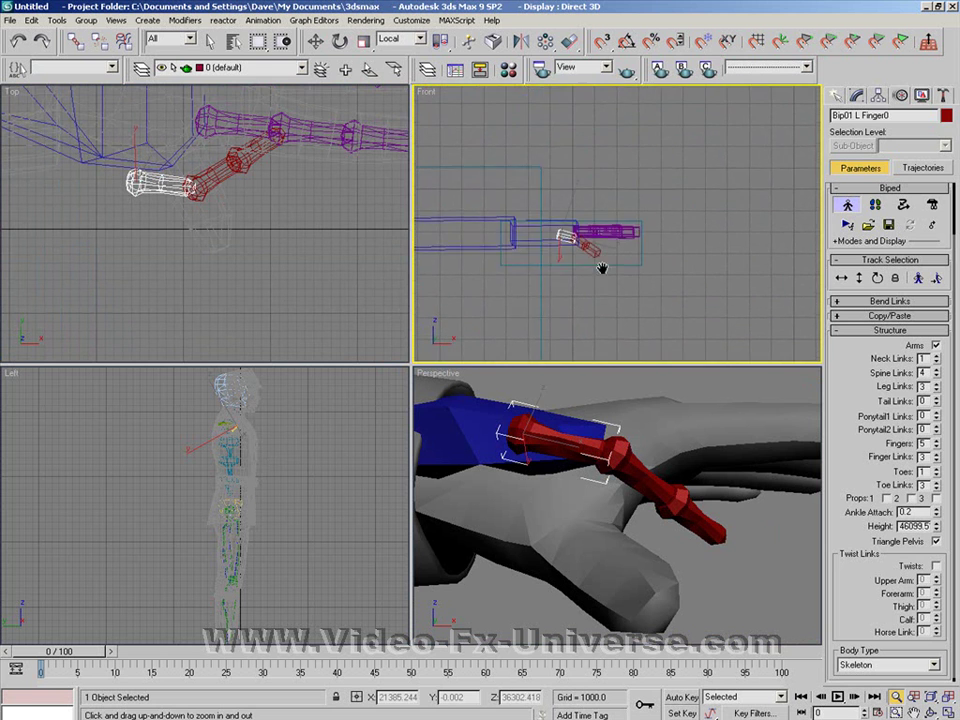
pyautogui.moveTo(602, 283); pyautogui.dragTo(632, 178)
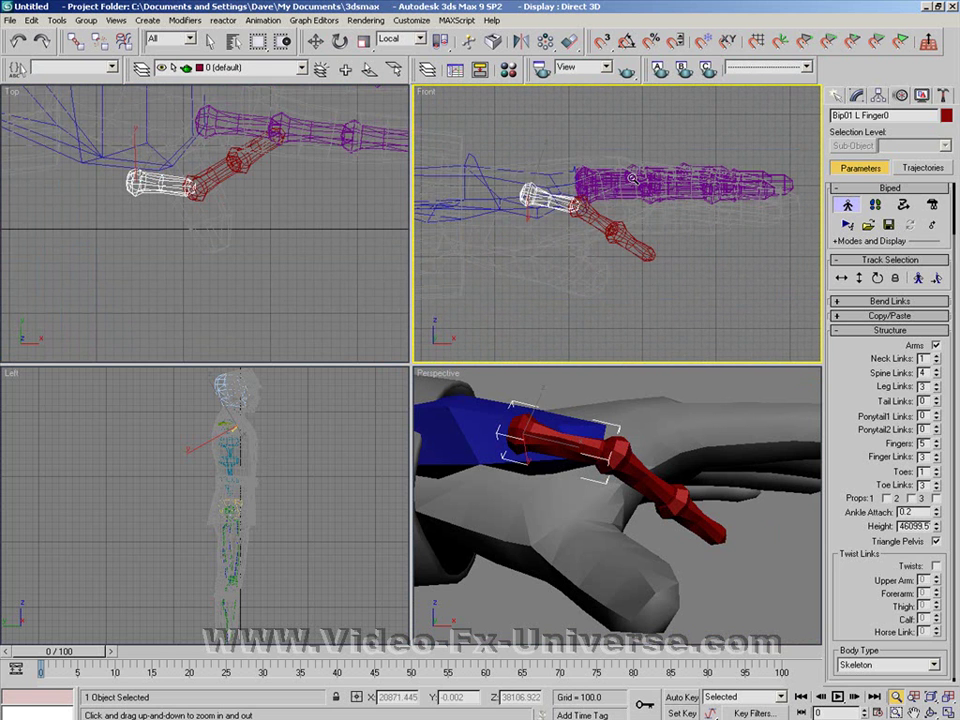
pyautogui.press('w')
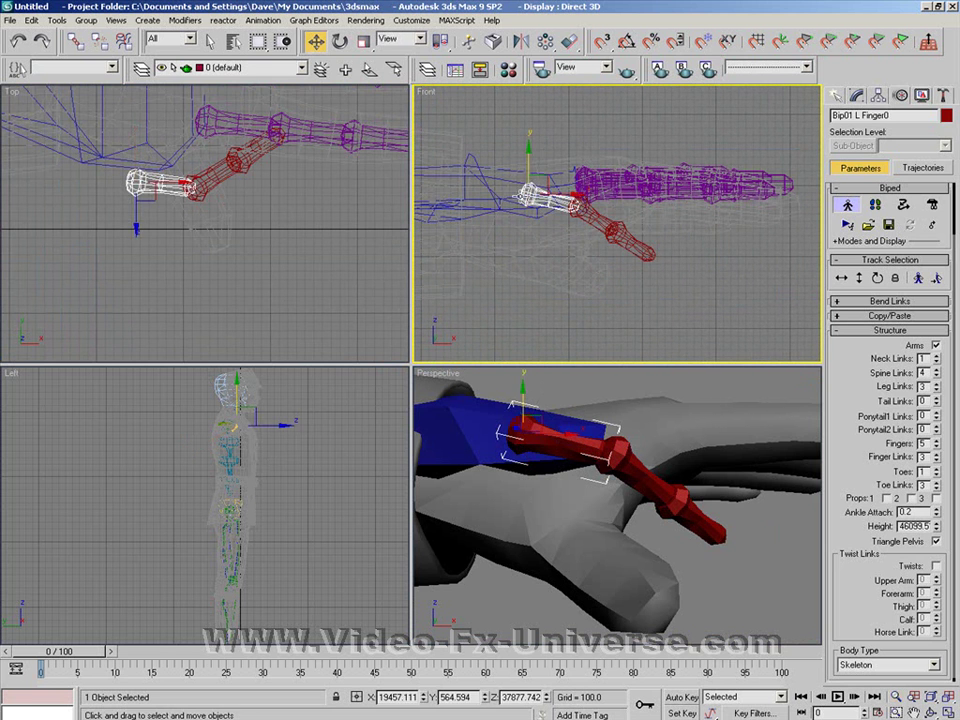
pyautogui.moveTo(540, 183); pyautogui.dragTo(497, 209)
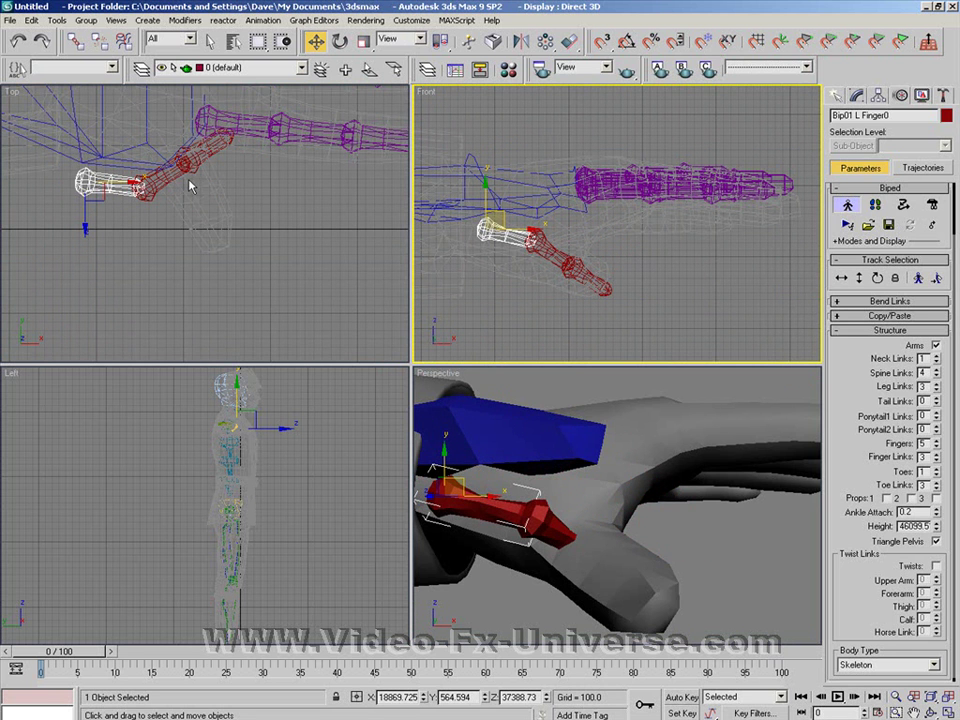
# - Rotate the left thumb's middle bone outward in the Top view so the thumb bones run almost straight
pyautogui.keyDown('alt'); pyautogui.moveTo(610, 402); pyautogui.dragTo(728, 390, button='middle'); pyautogui.keyUp('alt')
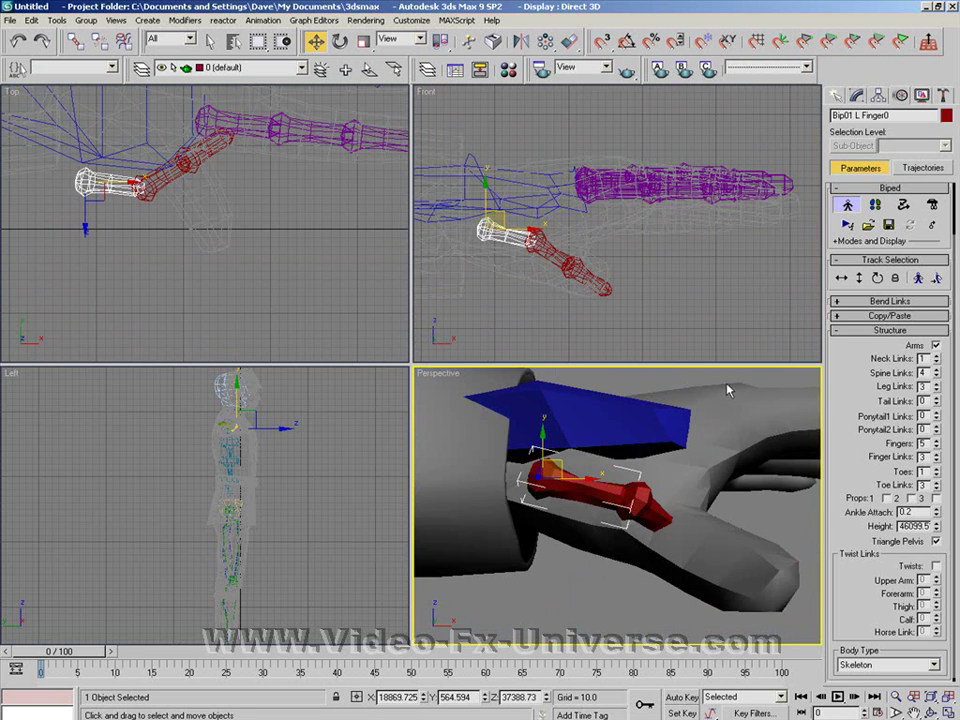
pyautogui.click(178, 173)
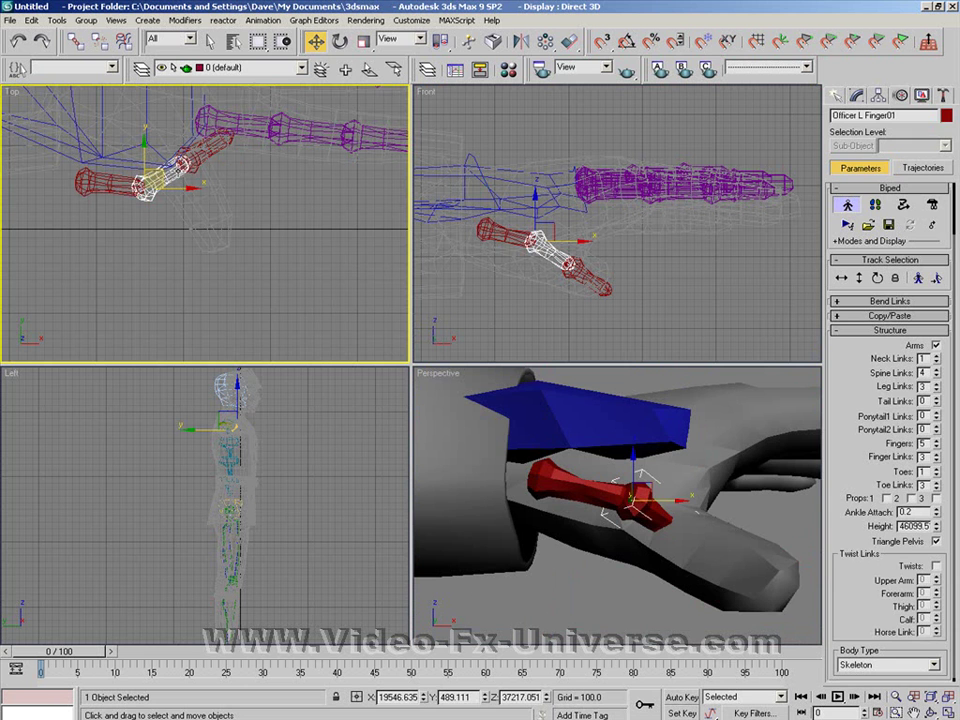
pyautogui.click(340, 44)
pyautogui.moveTo(113, 165); pyautogui.dragTo(79, 251)
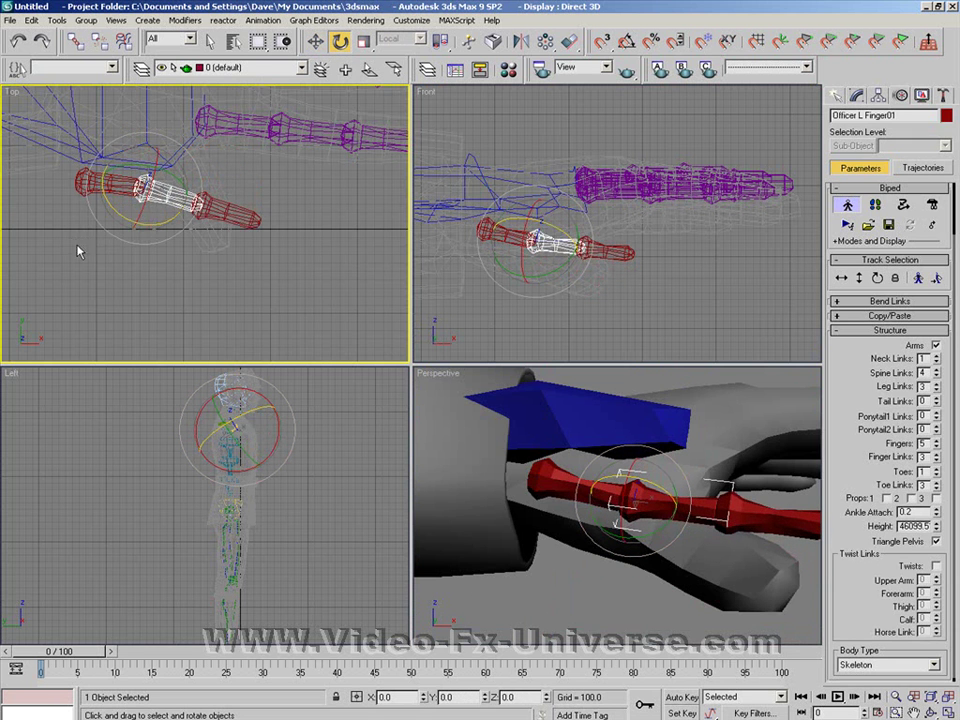
# - Rotate the left thumb's base bone in the Top and Front views to swing the whole thumb downward and outward along the mesh
pyautogui.click(88, 182)
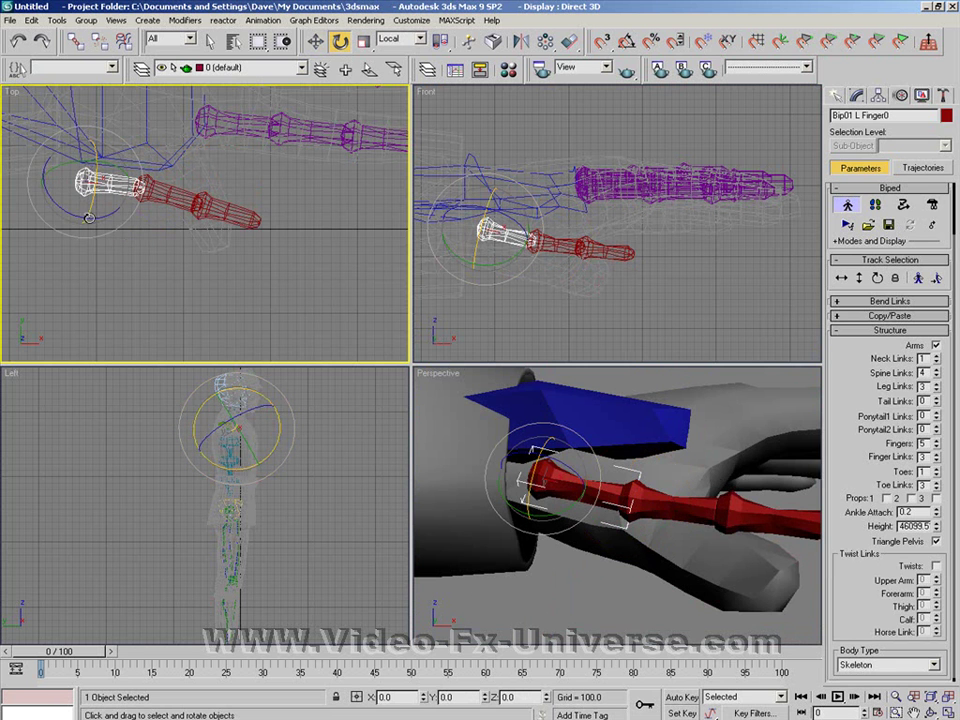
pyautogui.moveTo(60, 164); pyautogui.dragTo(68, 206)
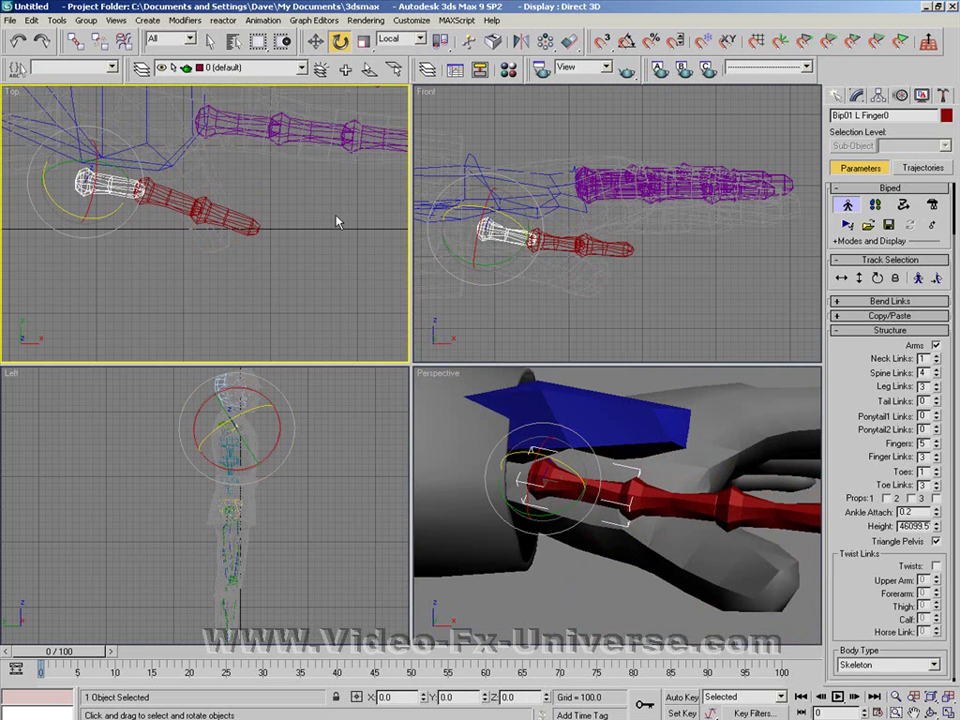
pyautogui.moveTo(491, 261); pyautogui.dragTo(470, 266)
# - Move the left thumb's base bone into the palm in the Top view and rotate it further outward toward the mesh thumb
pyautogui.click(315, 41)
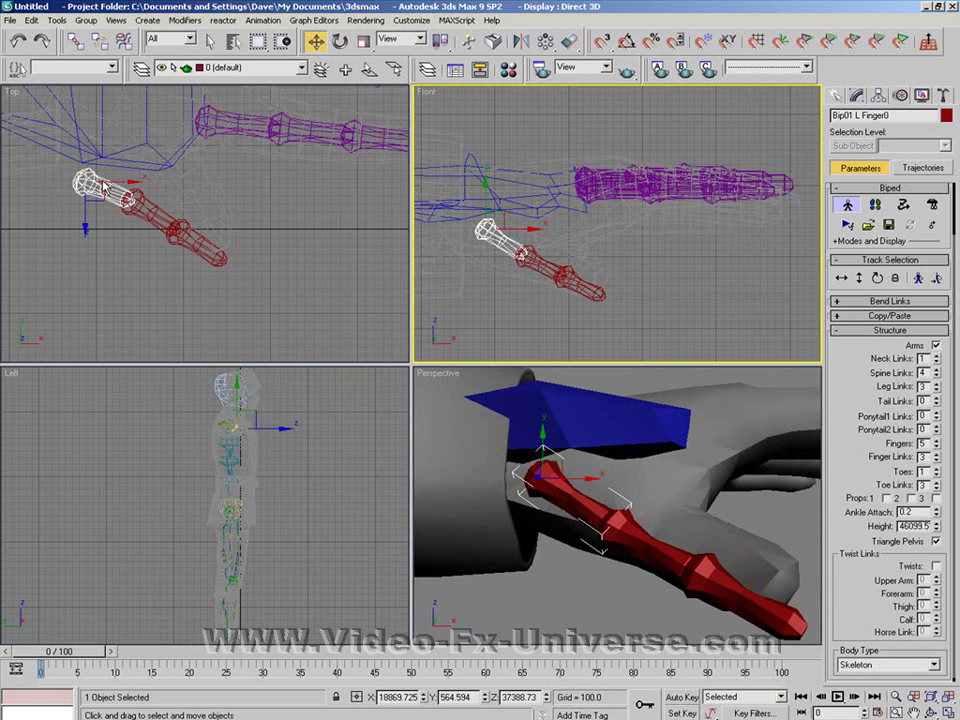
pyautogui.click(102, 177)
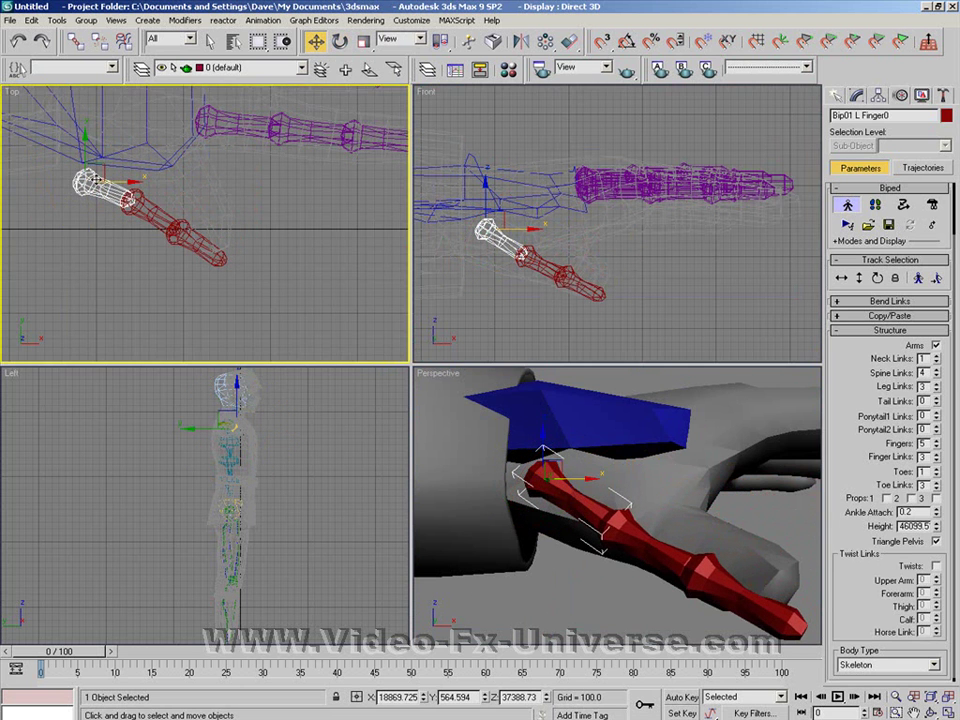
pyautogui.click(100, 169)
pyautogui.moveTo(90, 181); pyautogui.dragTo(154, 110)
pyautogui.click(340, 41)
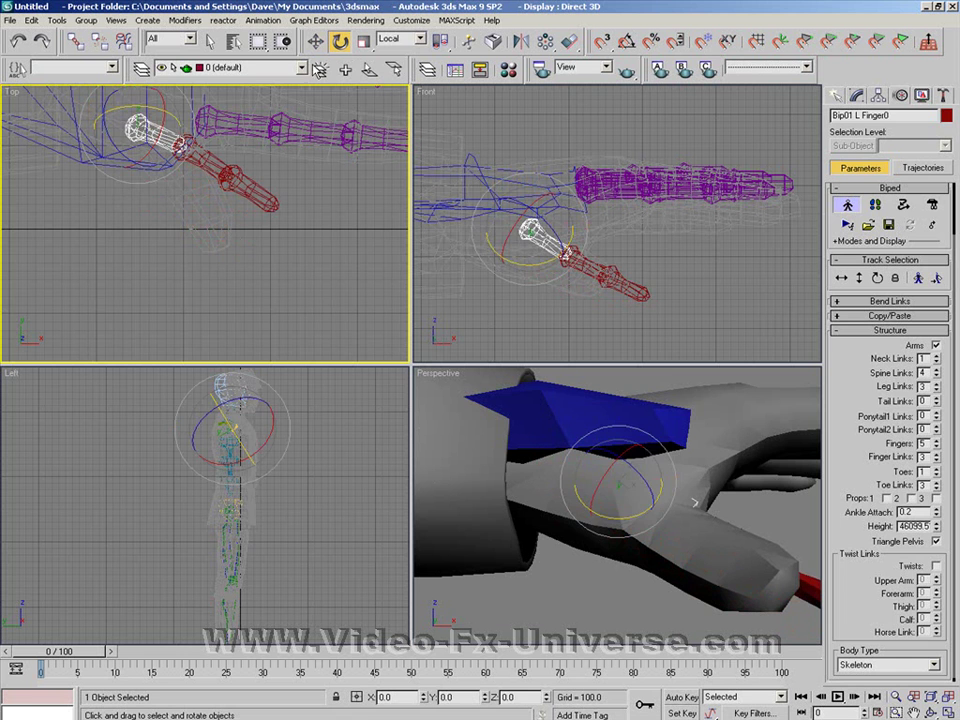
pyautogui.moveTo(148, 163); pyautogui.dragTo(126, 164)
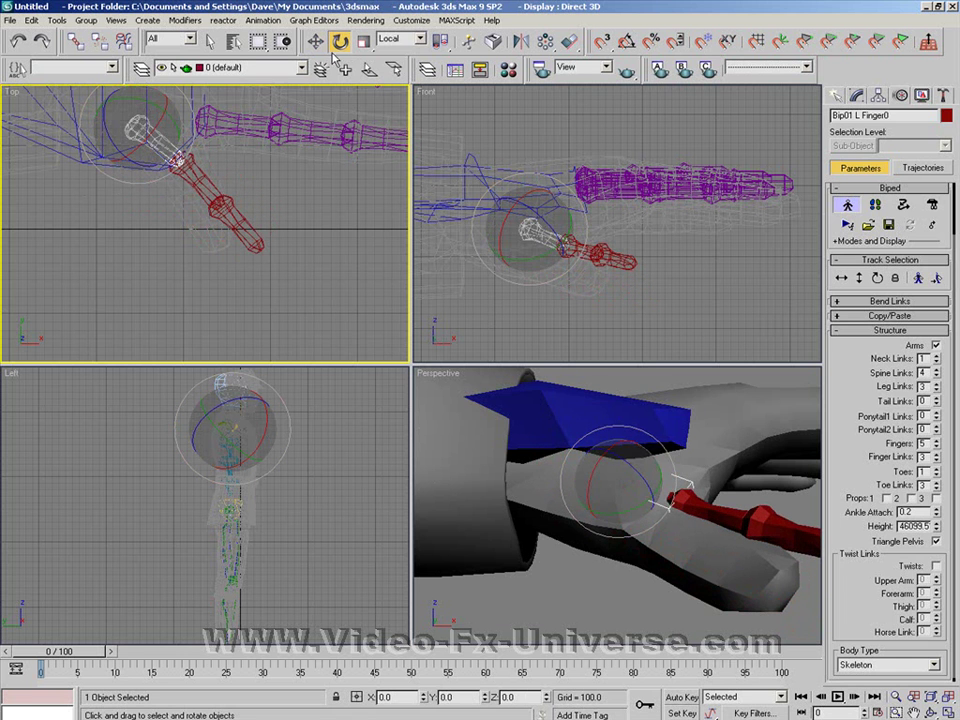
pyautogui.press('w')
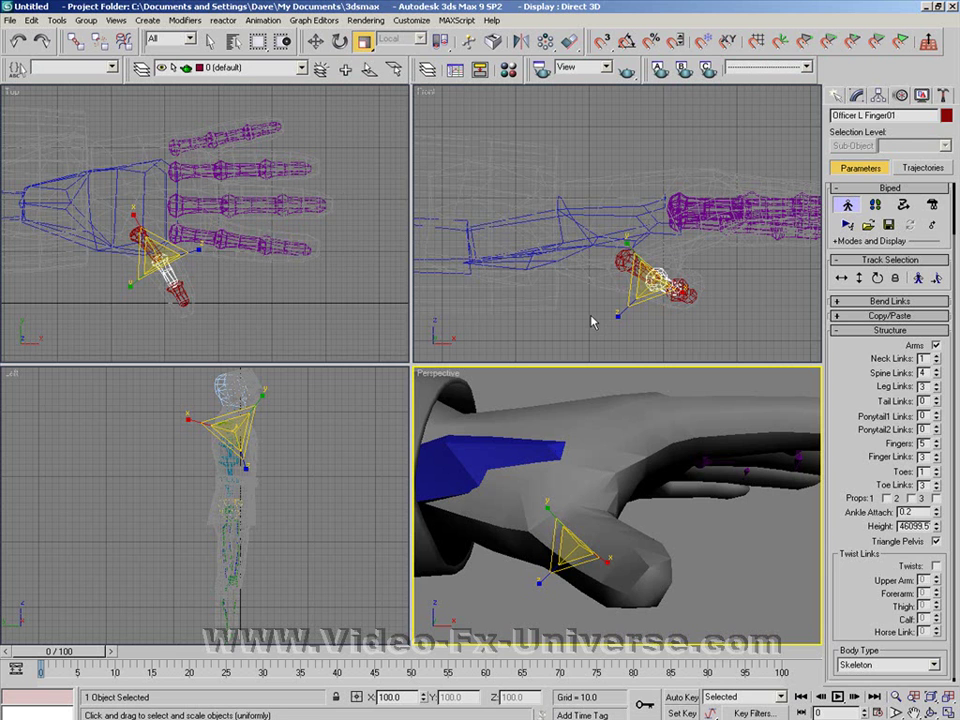
# - Bring the right hand and its finger bones into the Top view
pyautogui.keyDown('alt'); pyautogui.moveTo(706, 400); pyautogui.dragTo(540, 474, button='middle'); pyautogui.keyUp('alt')
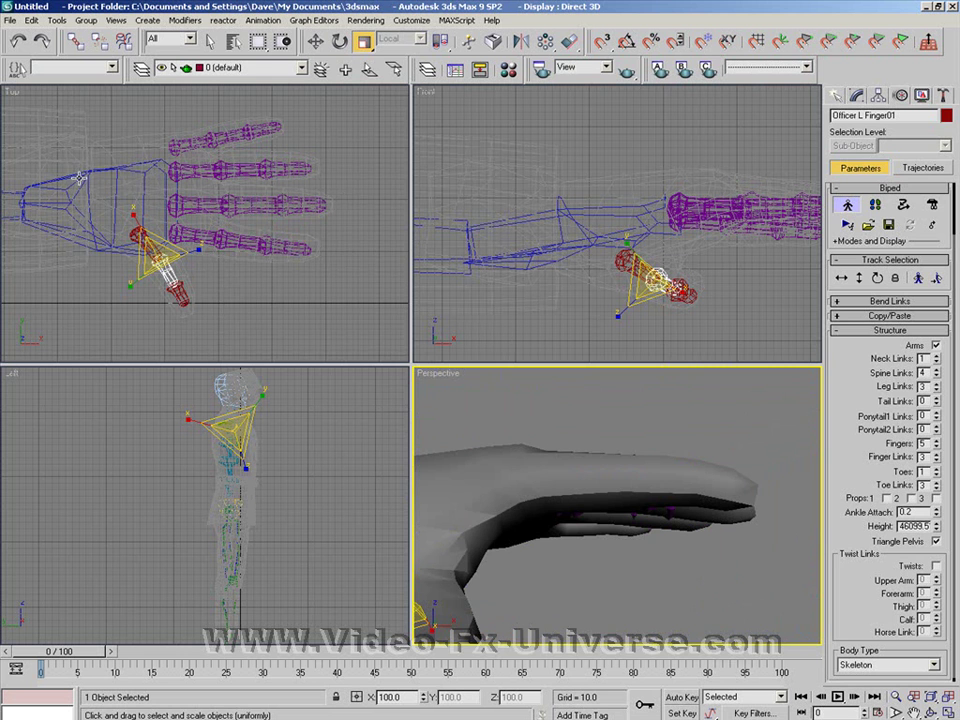
pyautogui.moveTo(79, 178); pyautogui.dragTo(441, 173, button='middle')
pyautogui.moveTo(40, 223); pyautogui.dragTo(500, 176, button='middle')
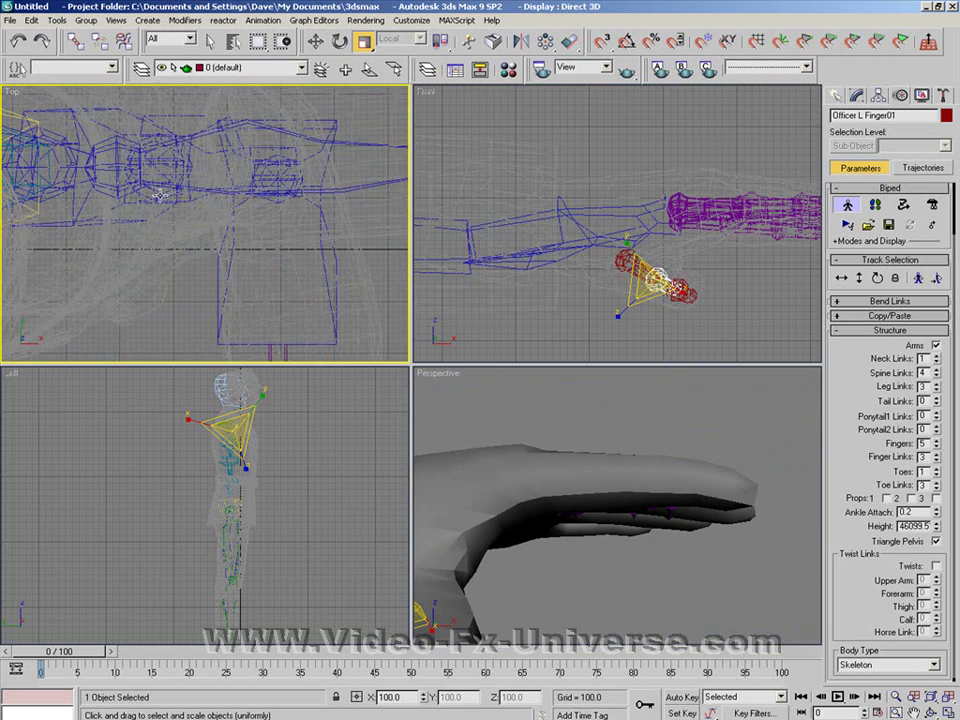
pyautogui.moveTo(158, 196); pyautogui.dragTo(183, 276, button='middle')
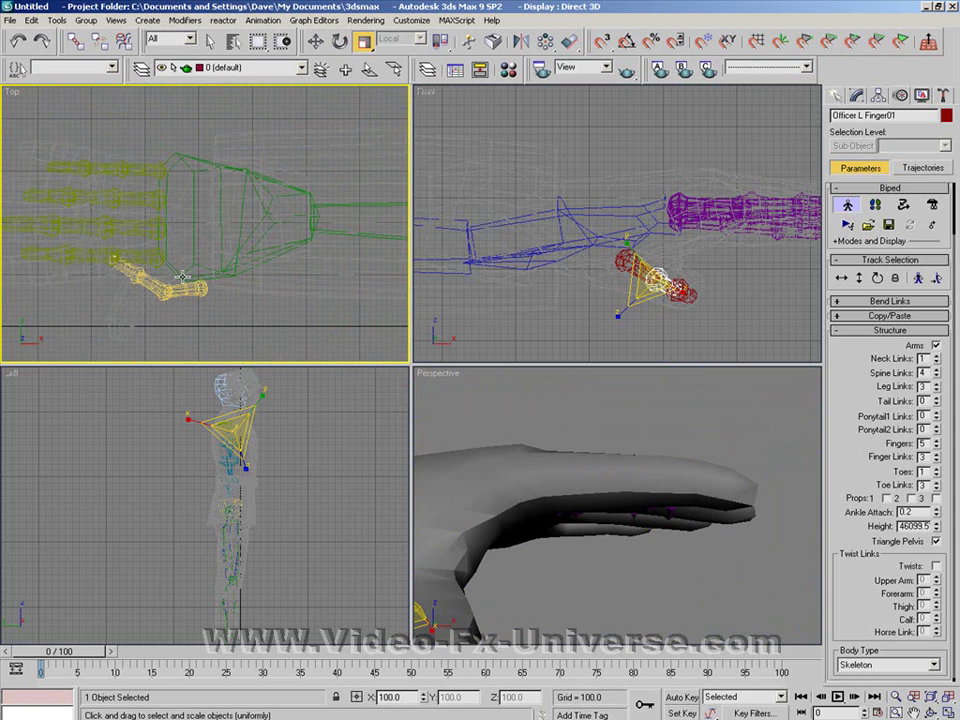